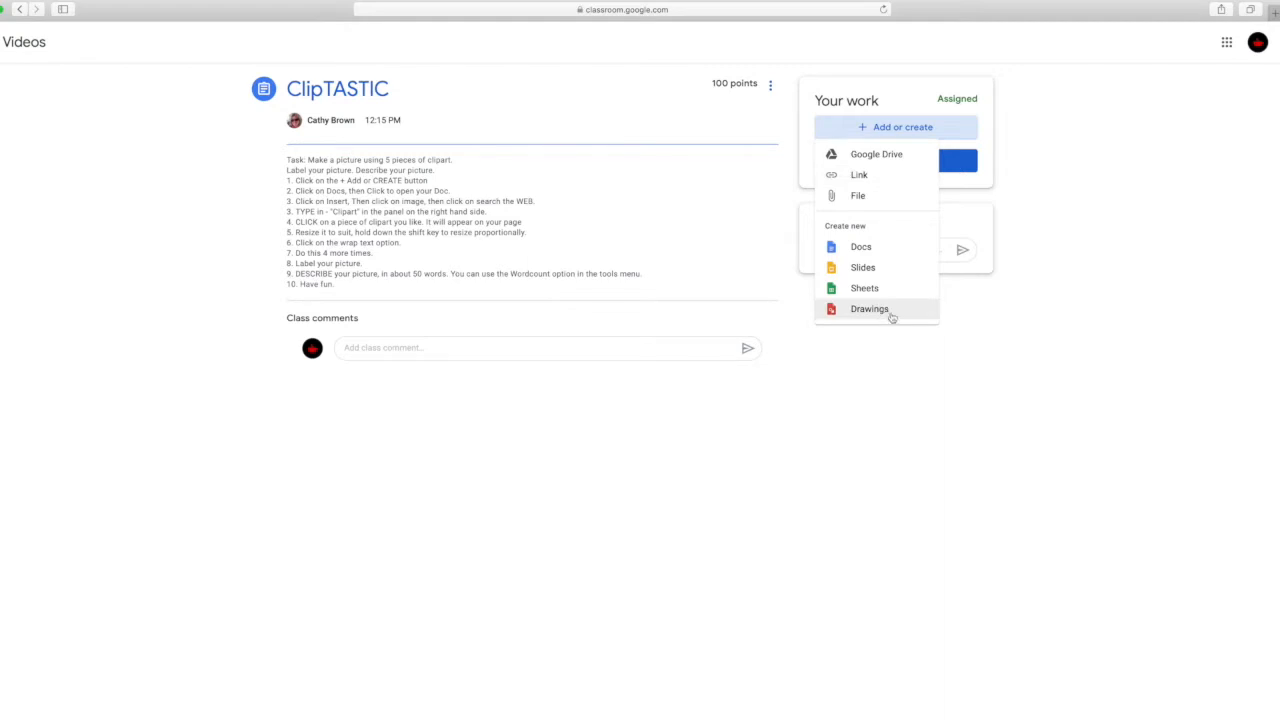
- Create a new Drawings file as the ClipTASTIC work and open it to a blank canvas
left_click(870, 309)
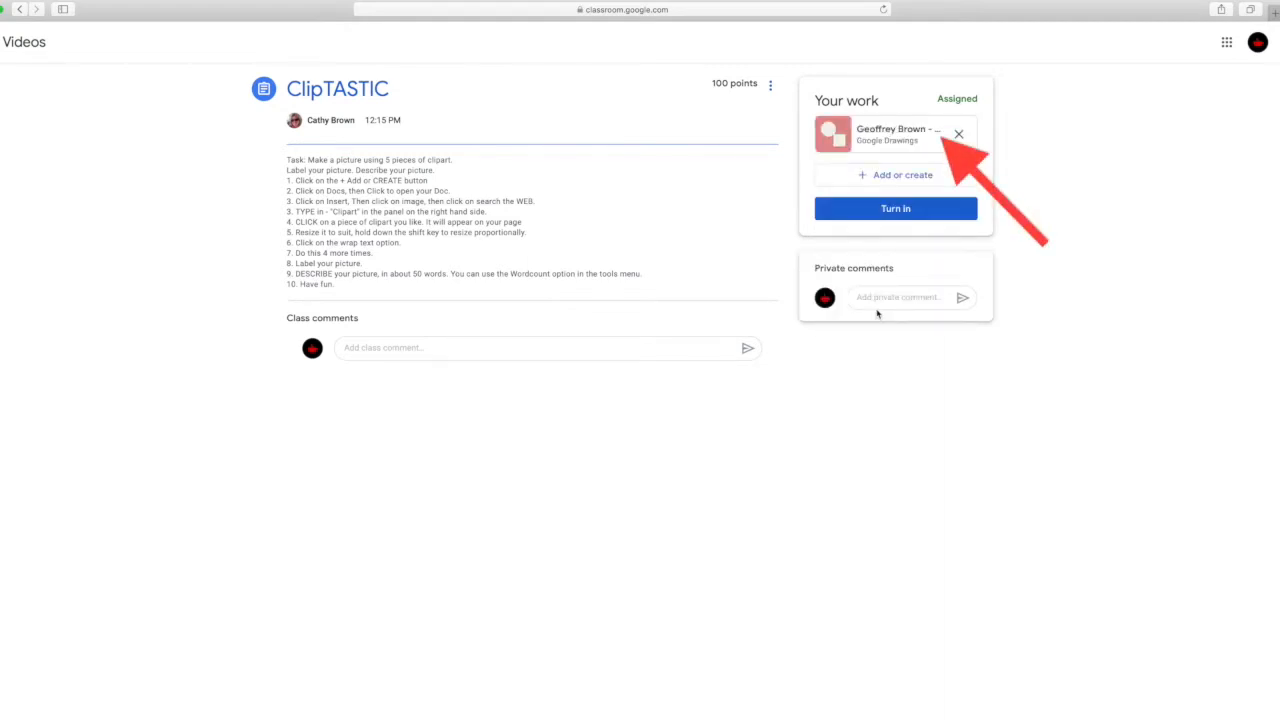
left_click(905, 143)
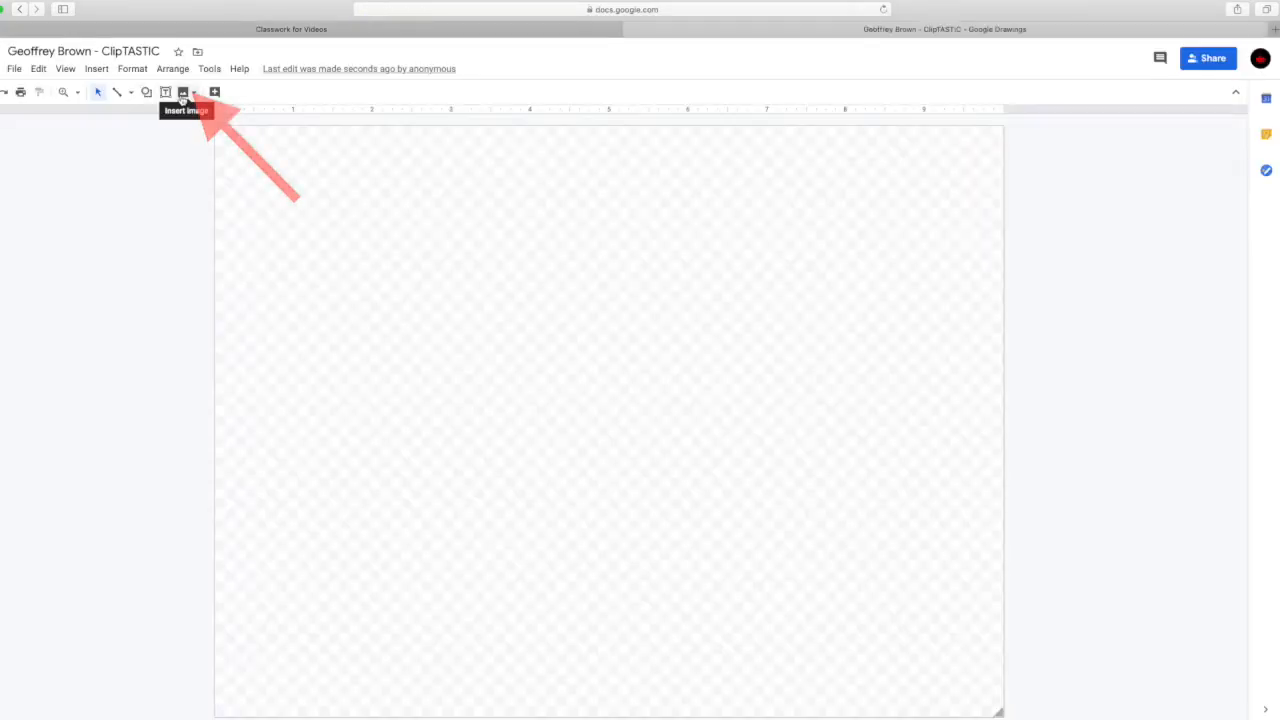
- Search the web for 'Clipart boy' soccer images and insert the boy kicking a yellow ball
left_click(183, 93)
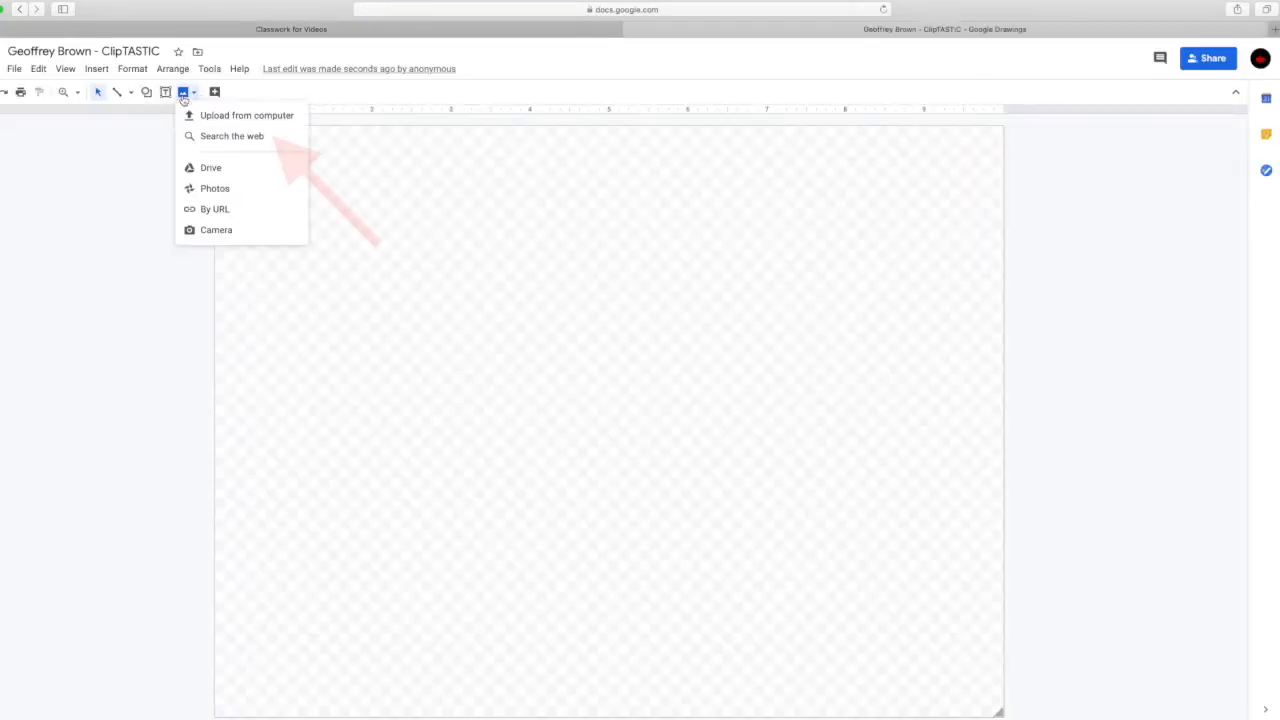
left_click(226, 142)
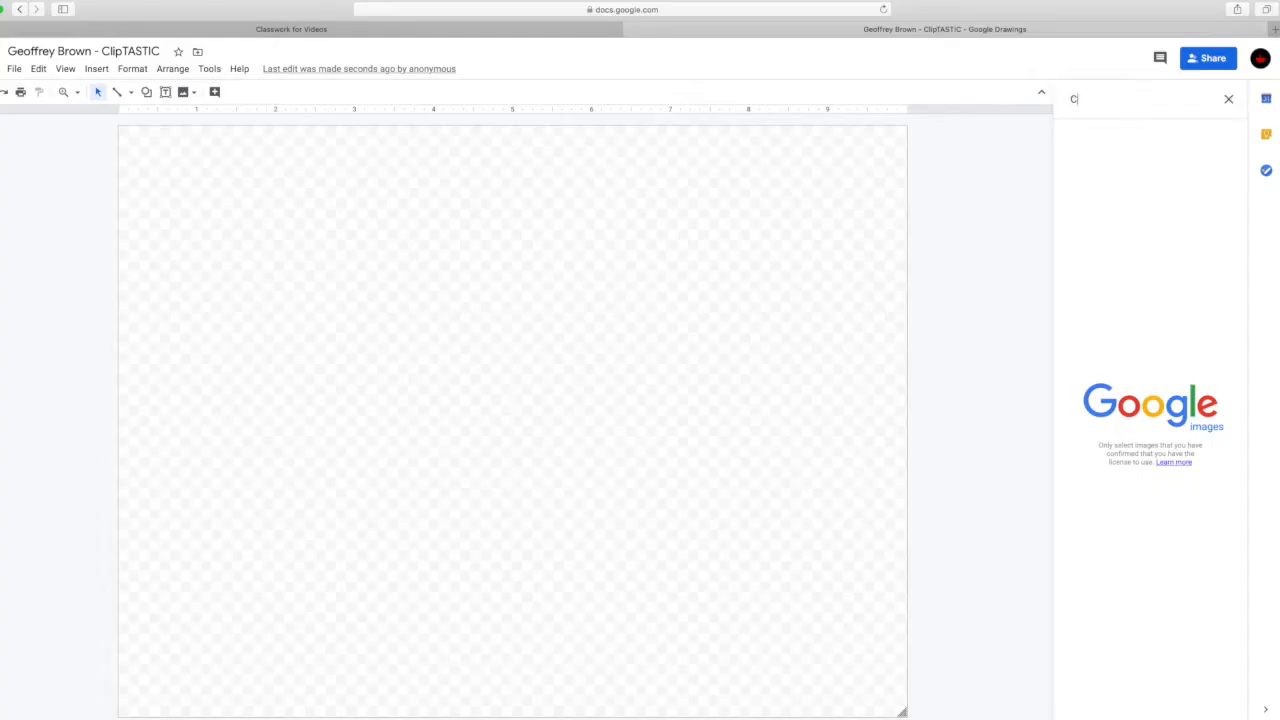
type("Clipart b")
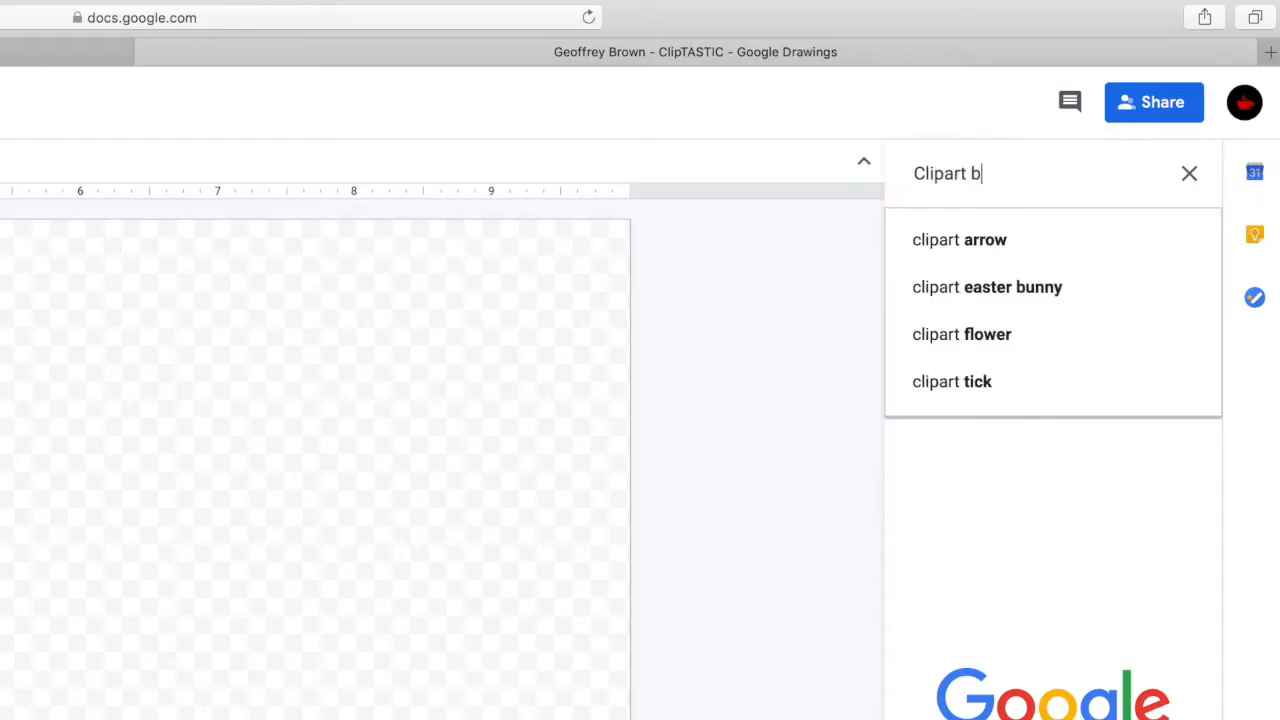
type("oy")
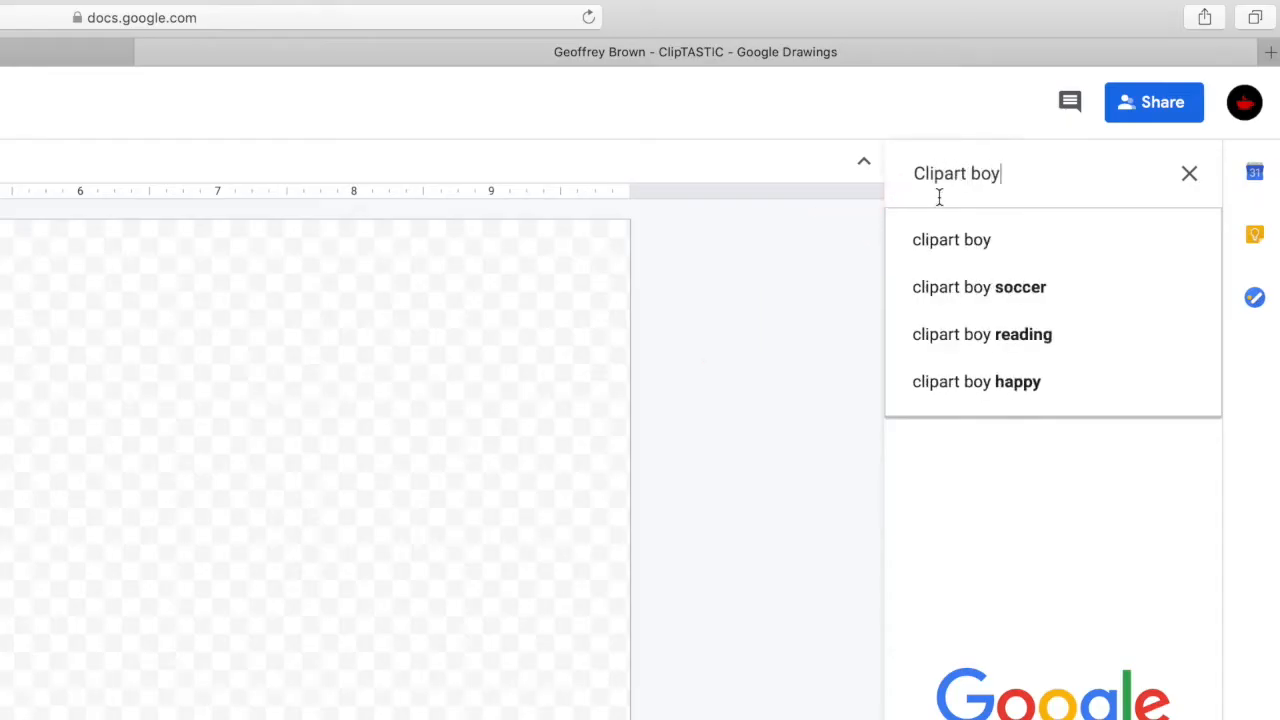
left_click(951, 289)
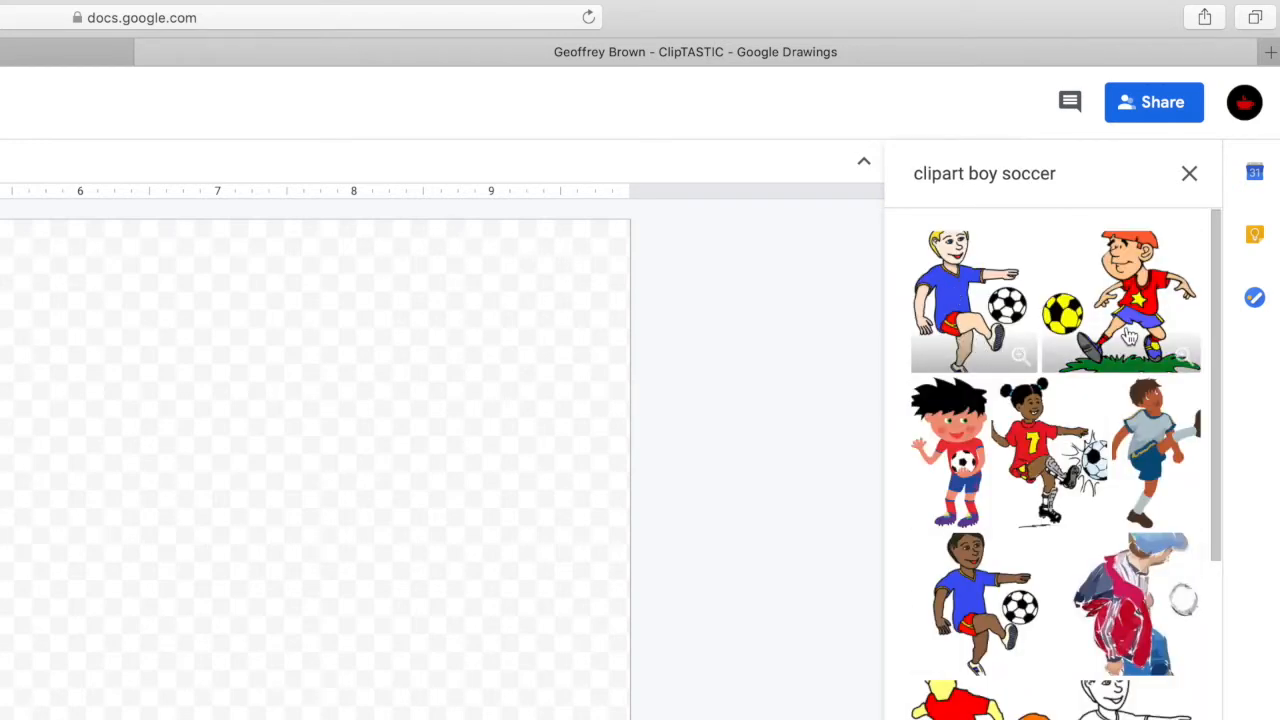
left_click(1128, 337)
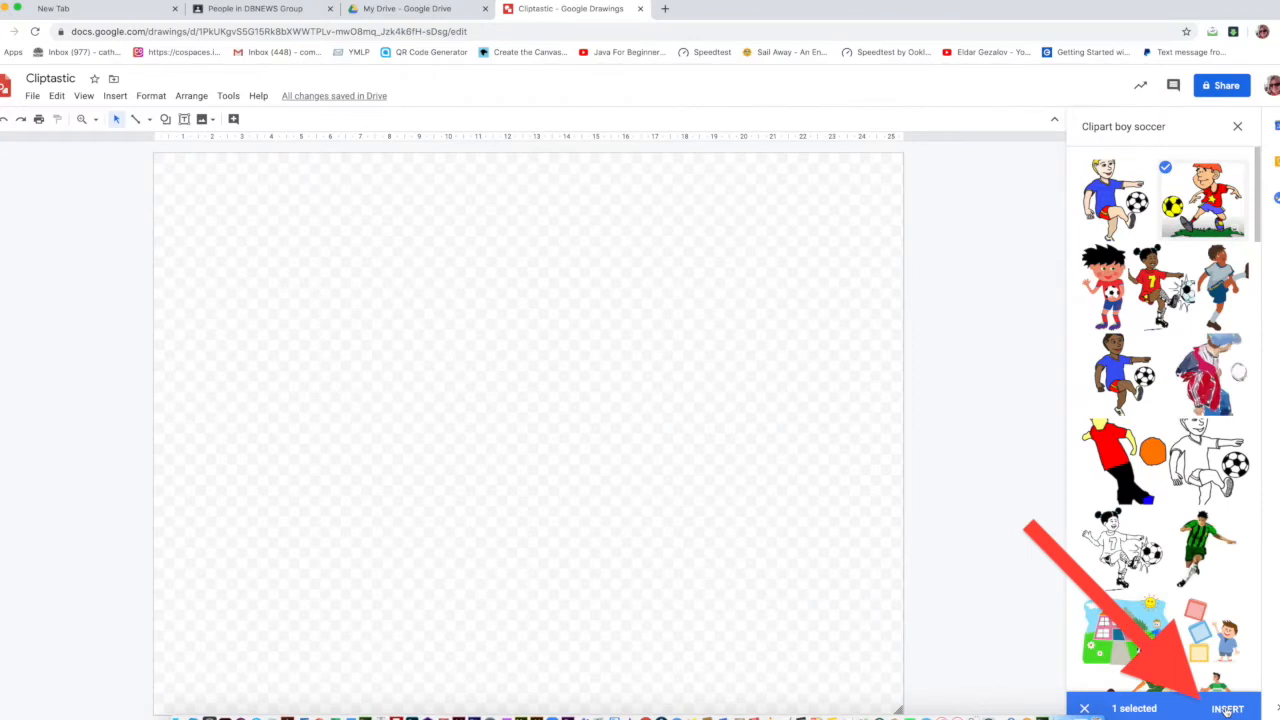
left_click(1227, 709)
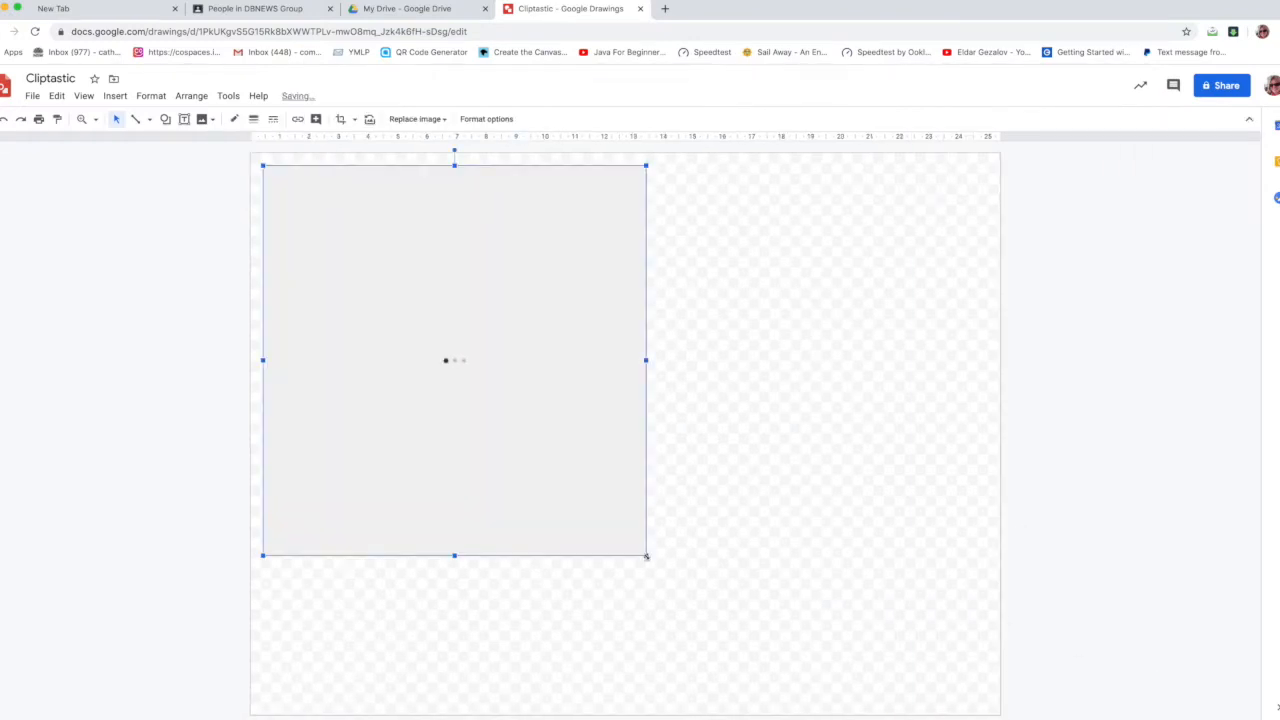
- Shrink the boy clipart and move it to the lower right of the canvas
left_click_drag(646, 556, 470, 375)
left_click_drag(404, 318, 848, 608)
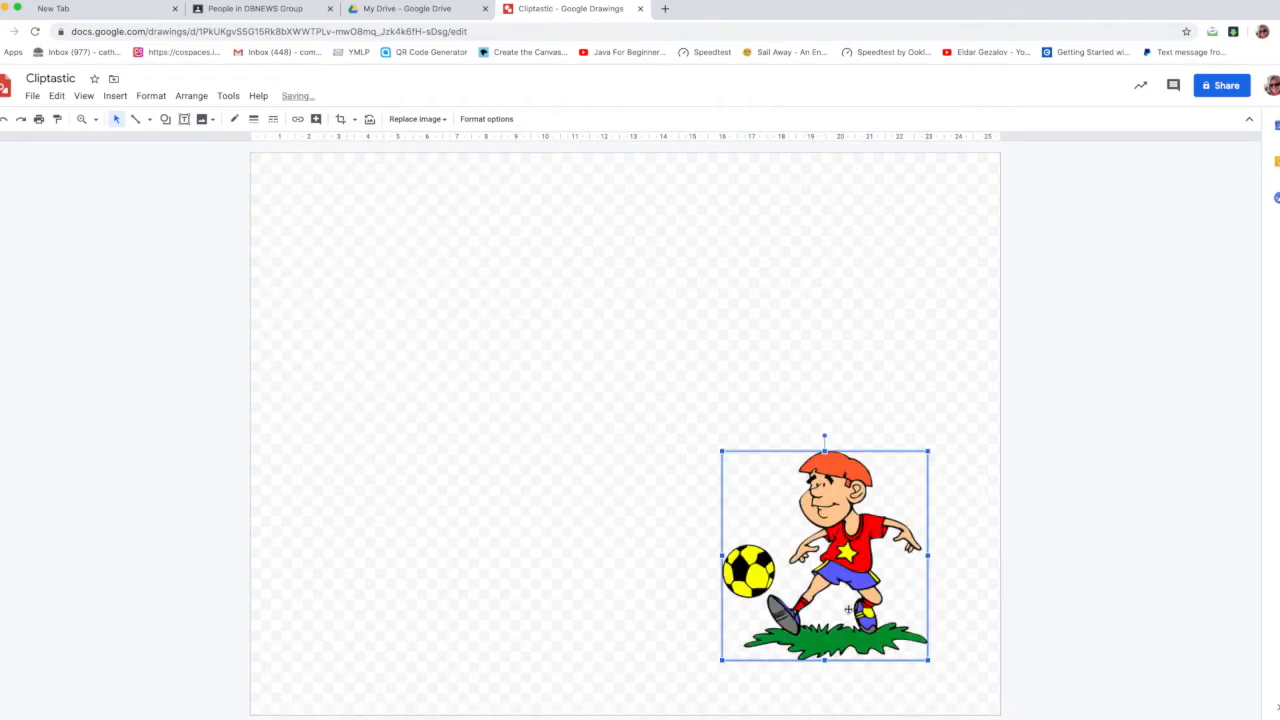
left_click(212, 121)
- Change the image search to 'Clipart girl soccer' and insert the girl kicking a pink ball
left_click(222, 163)
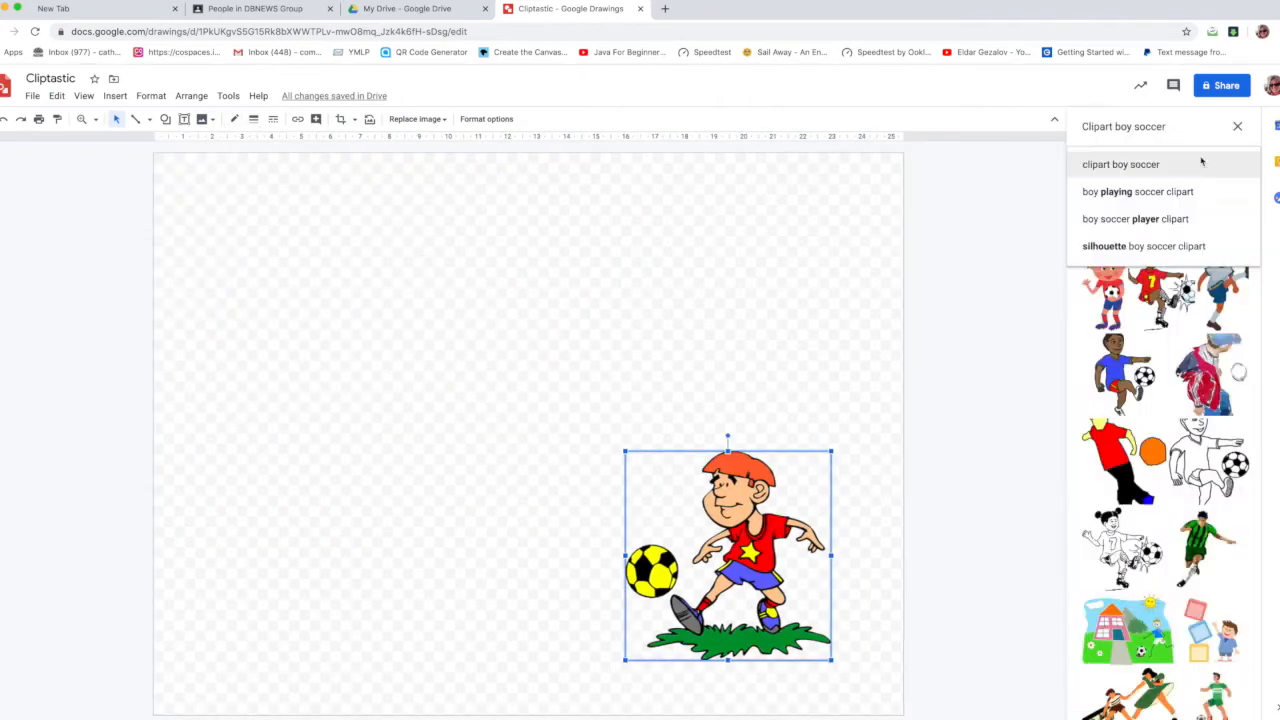
mouse_move(1132, 127)
left_mouse_down()
mouse_move(1121, 127)
mouse_move(1132, 127)
left_mouse_up()
left_click(1115, 127)
type("girl")
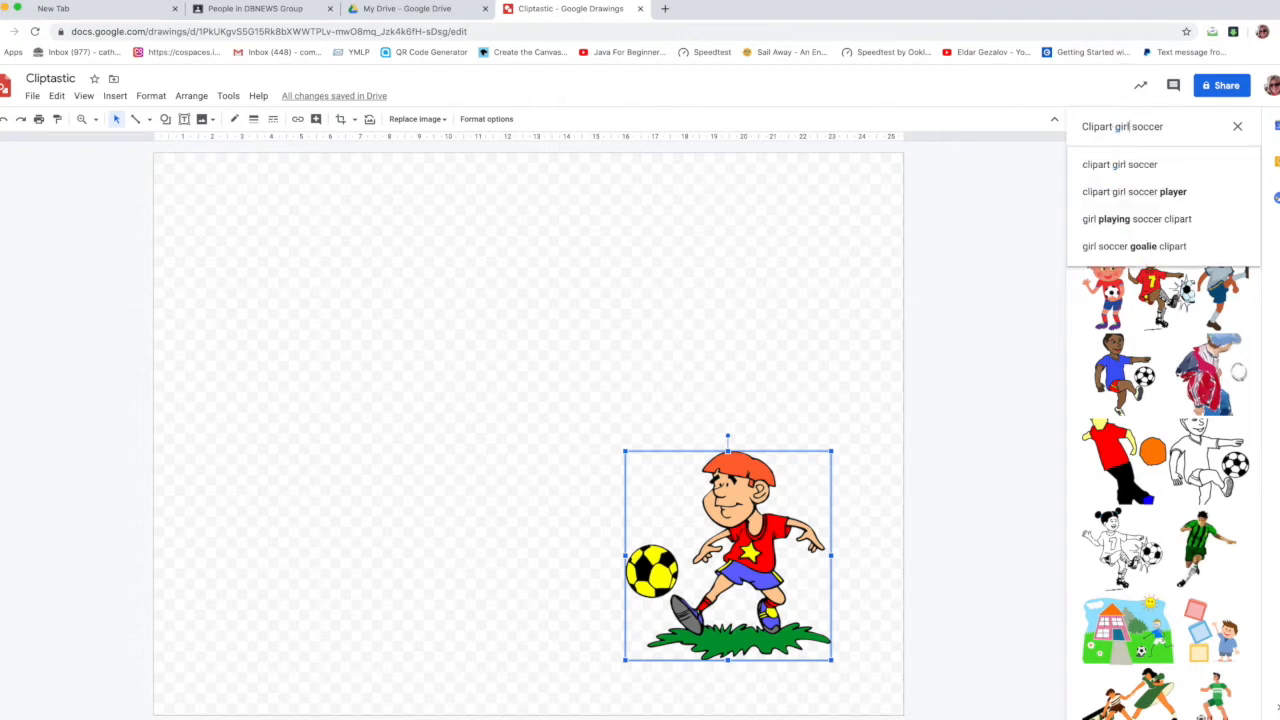
key("Return")
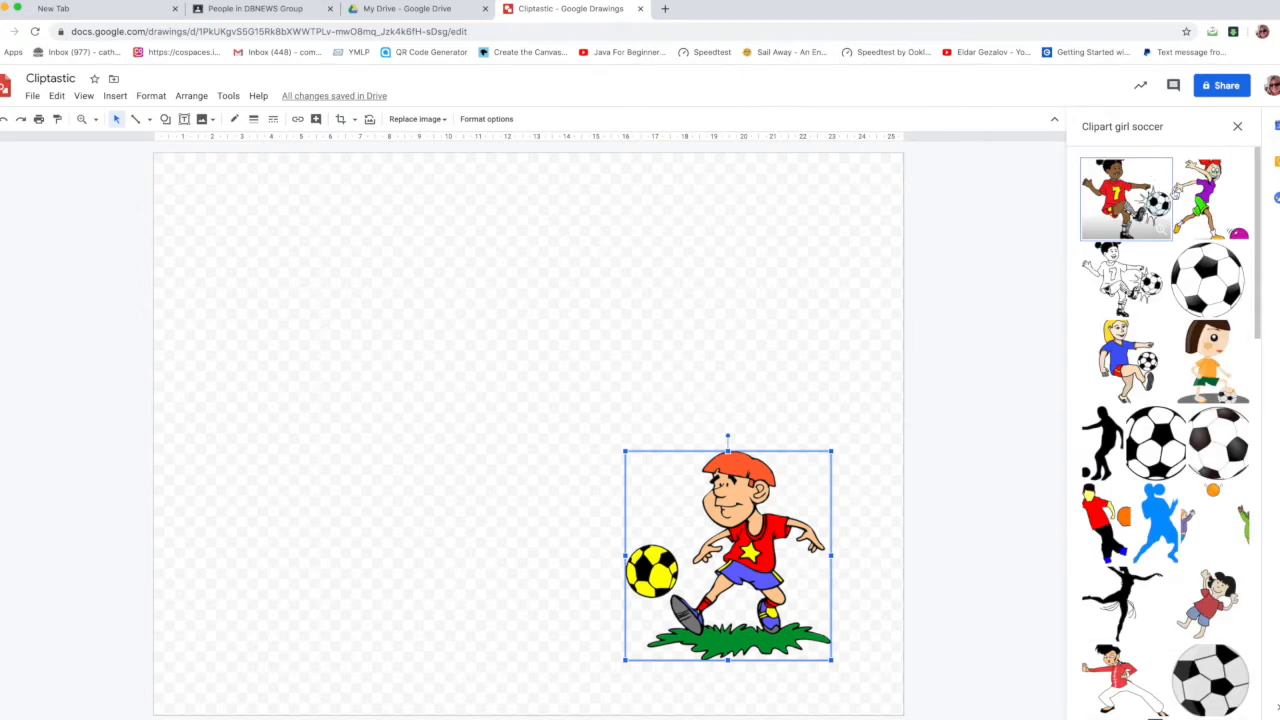
left_click(1210, 198)
left_click(1229, 706)
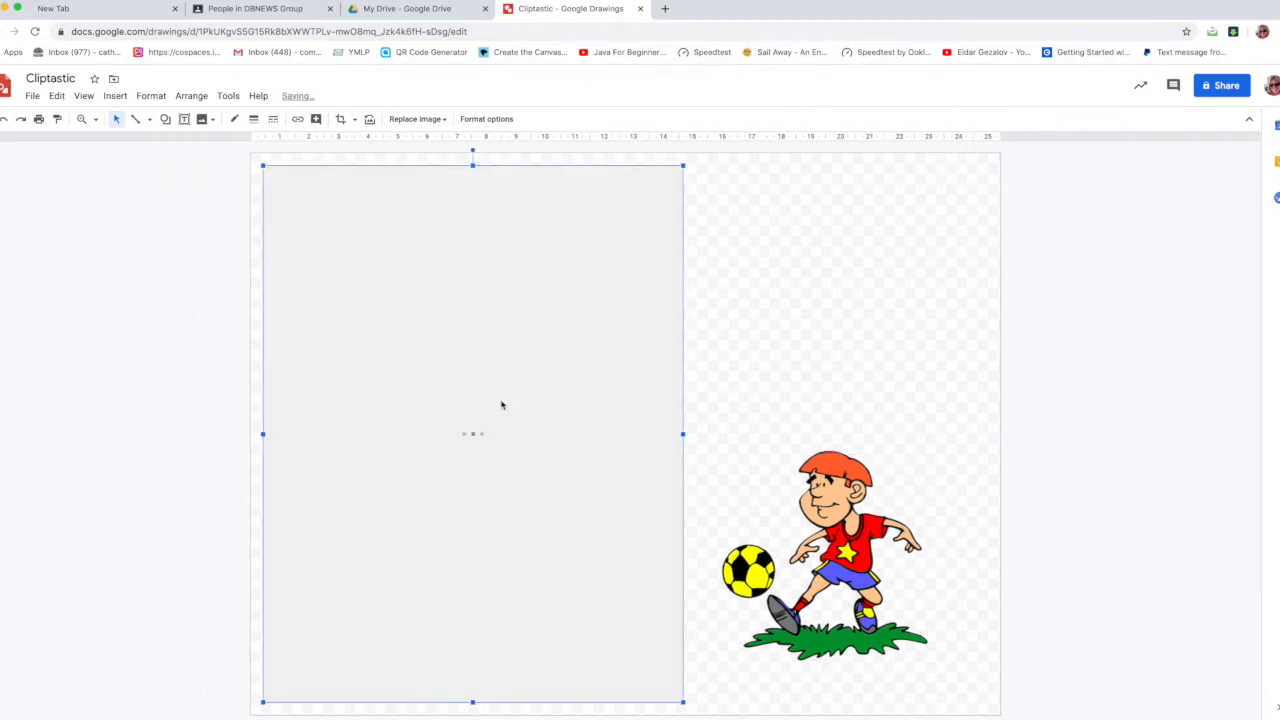
- Shrink the girl clipart and place it in the lower left of the canvas
left_click_drag(683, 165, 418, 505)
left_click_drag(343, 566, 397, 534)
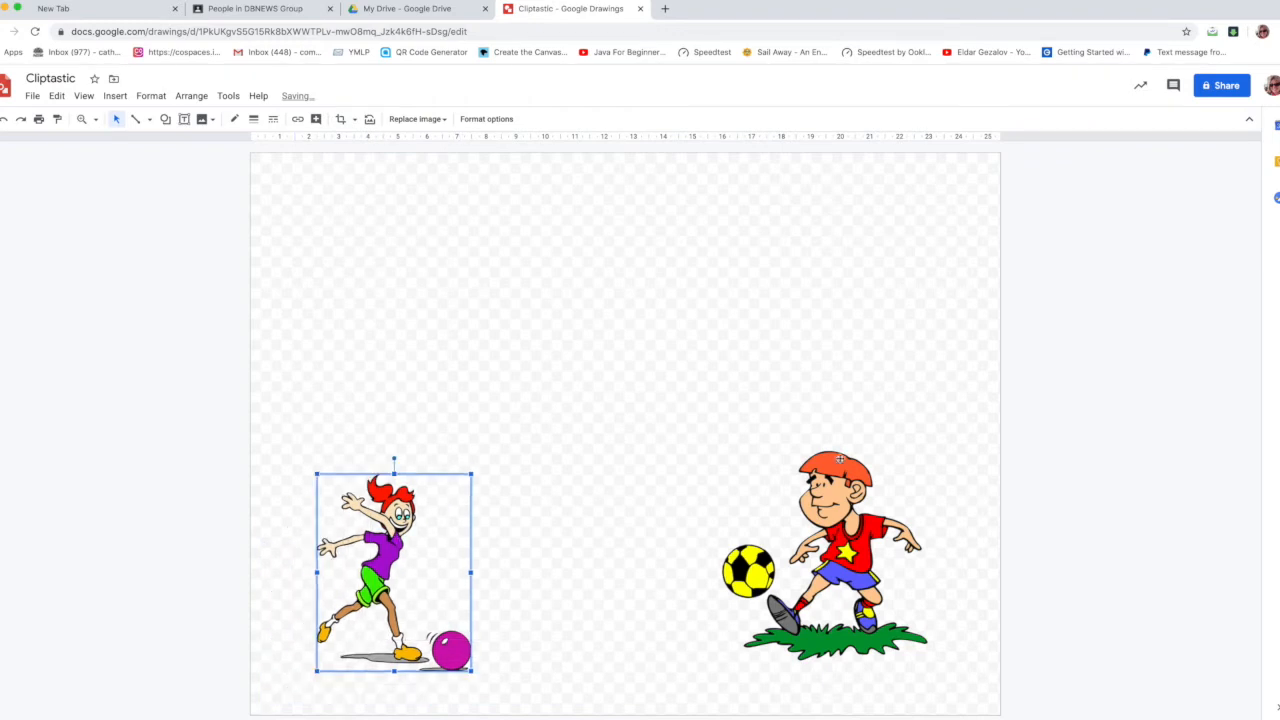
left_click(204, 119)
left_click(234, 166)
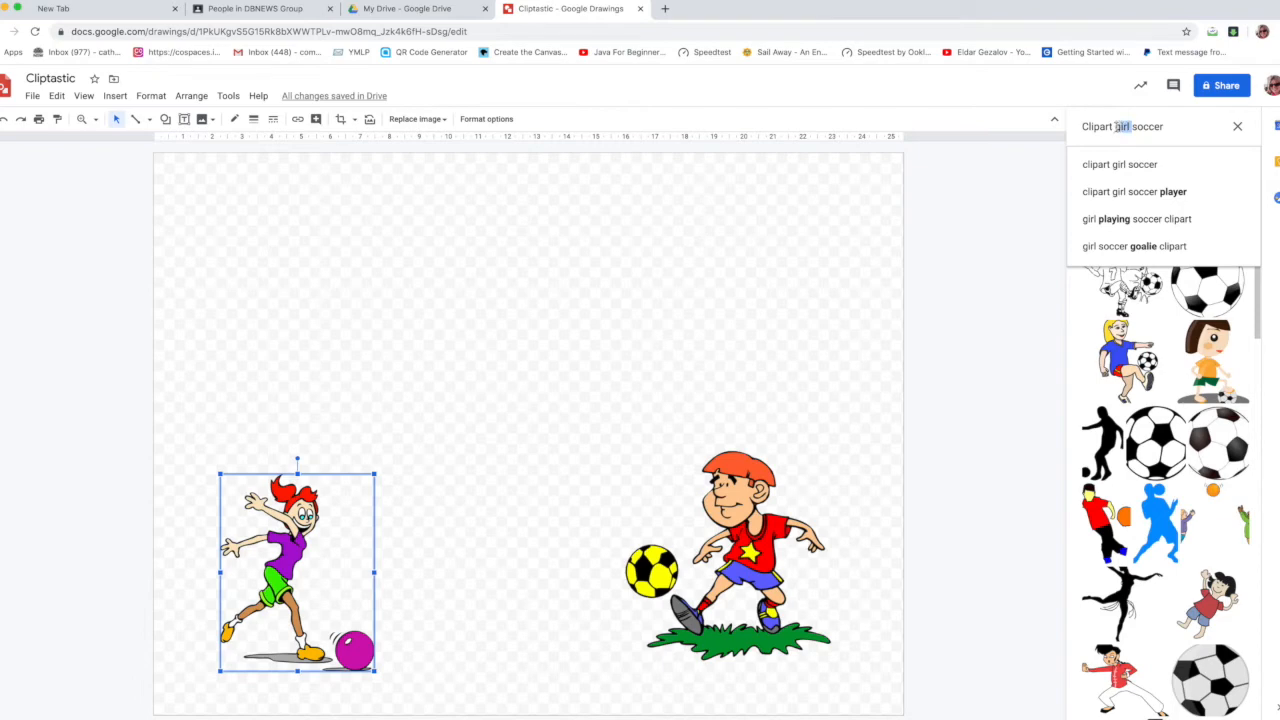
- Search for 'man soccer' clipart and insert the player in the blue-and-white striped kit
type("Dad")
key("Return")
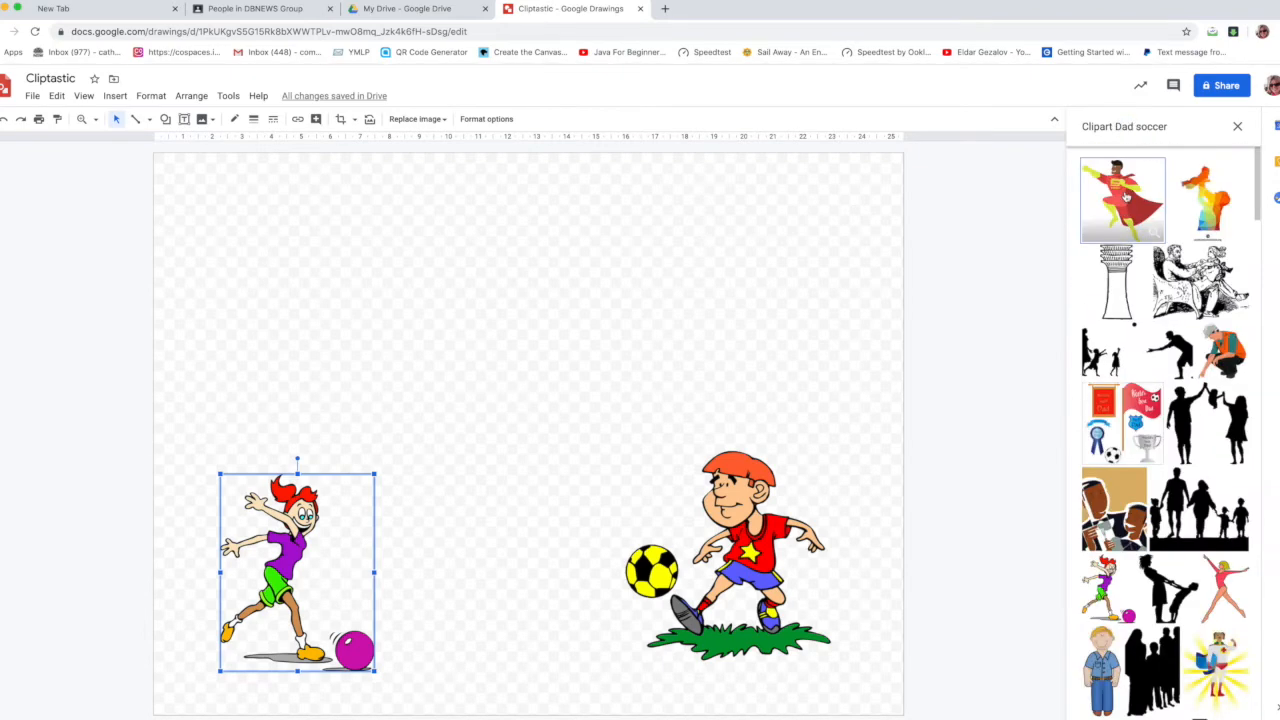
left_click_drag(1168, 127, 1123, 124)
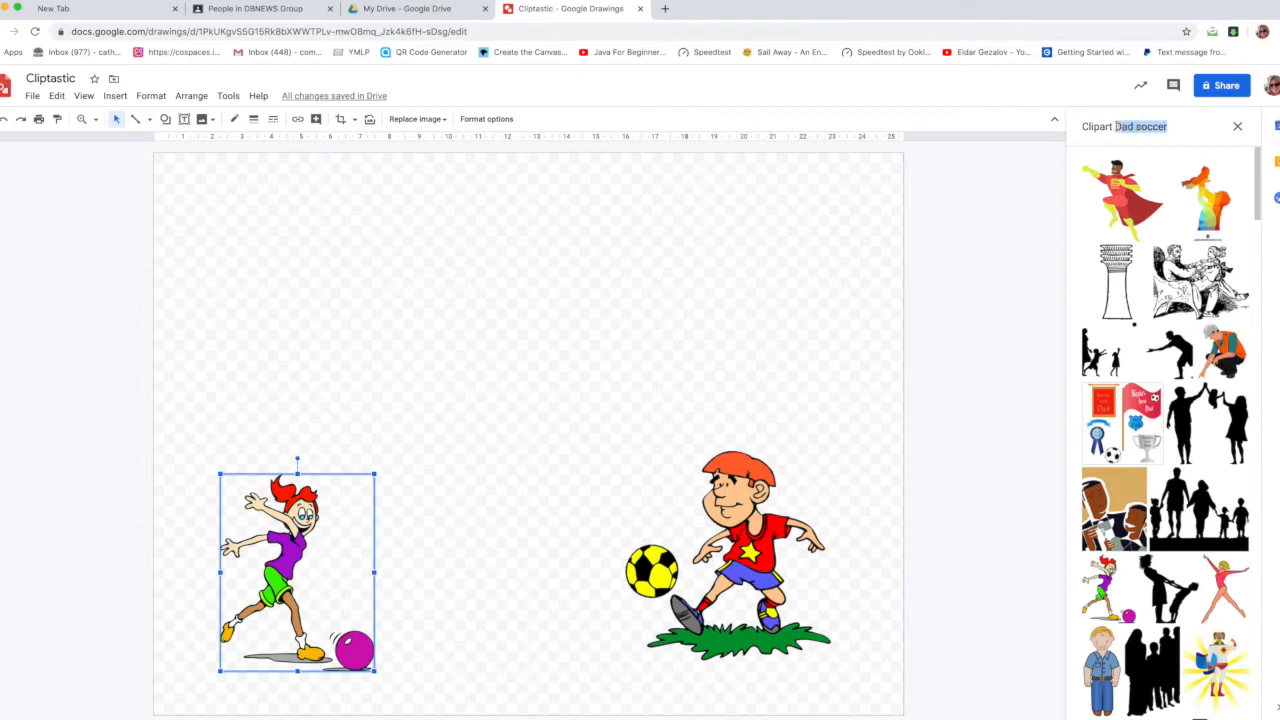
type("man soccer")
key("Return")
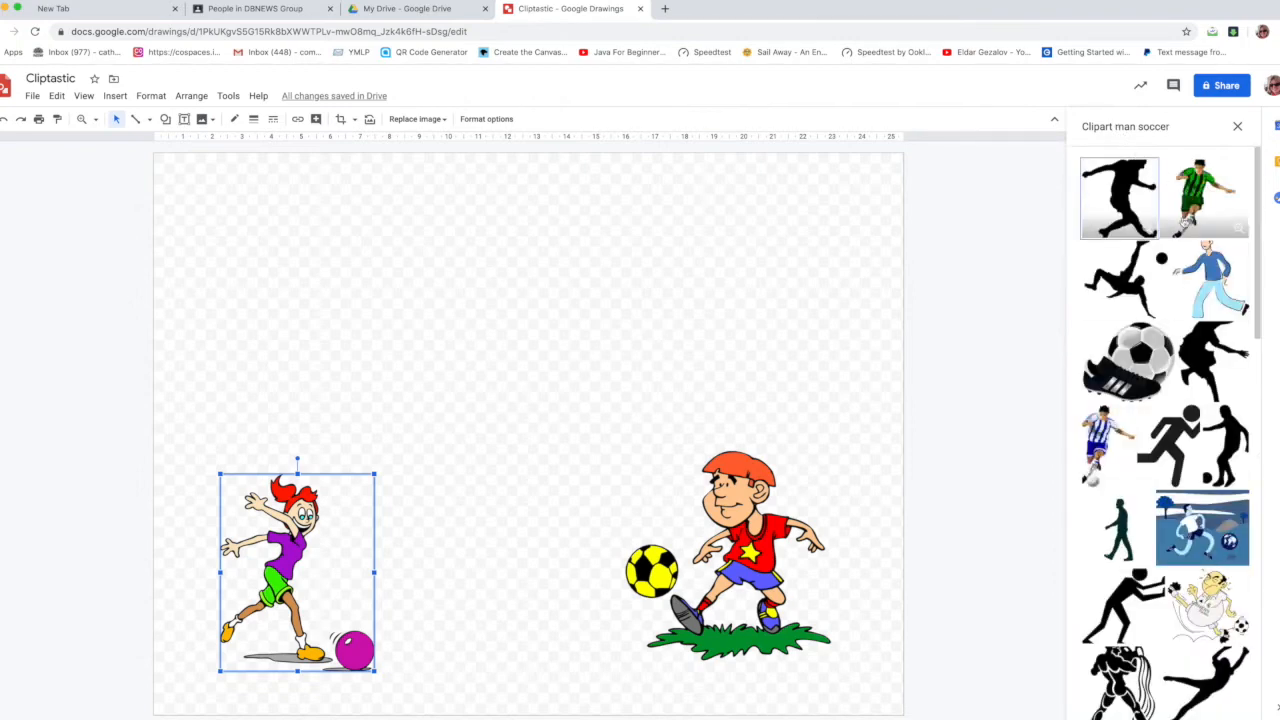
left_click(1110, 440)
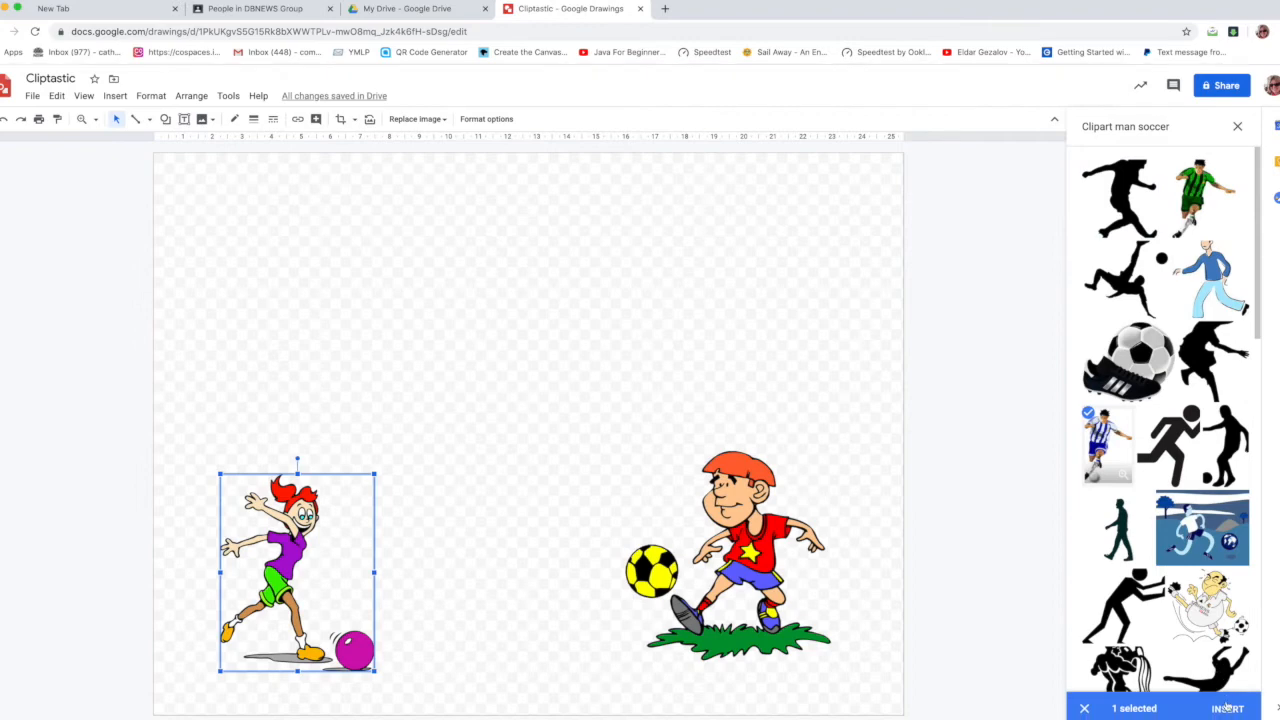
left_click(1222, 706)
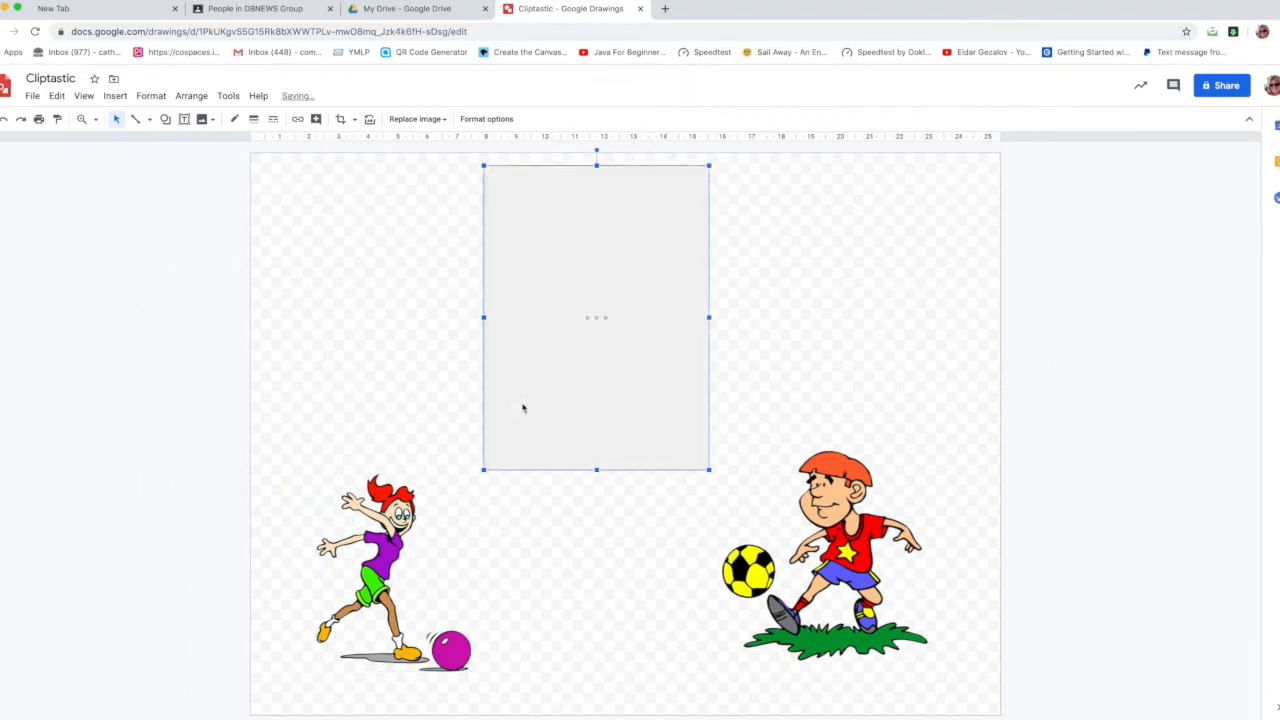
- Shrink the striped player and place him between the girl and the boy
left_click_drag(591, 428, 588, 545)
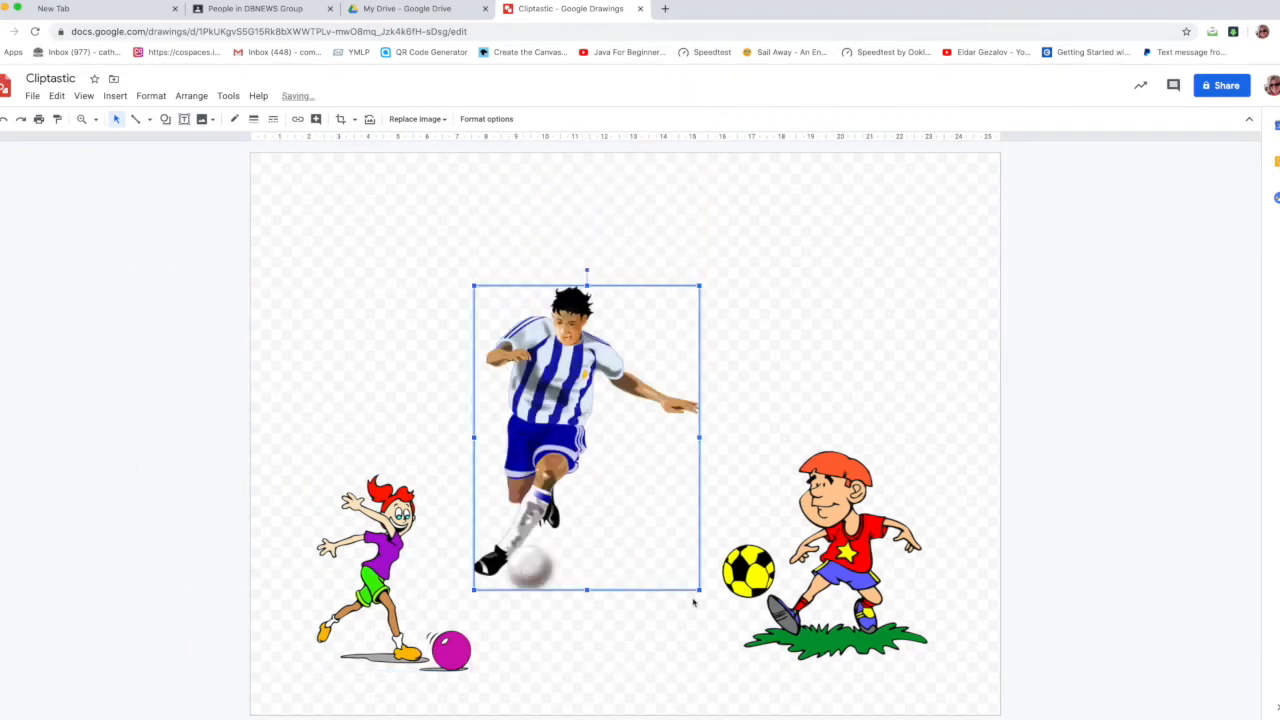
left_click_drag(671, 570, 637, 508)
left_click_drag(483, 307, 493, 411)
left_click(762, 375)
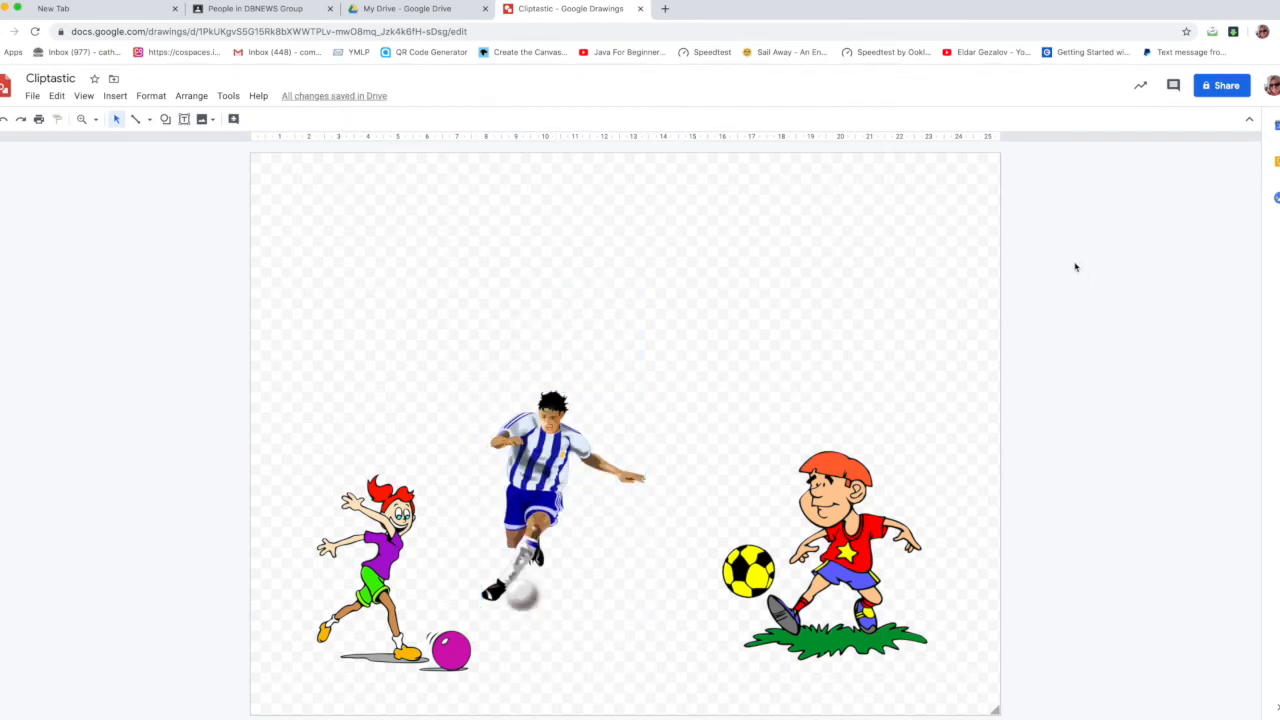
- Search for soccer clipart again and insert the first result, a blonde girl kicking a ball
left_click(203, 119)
type("soccer")
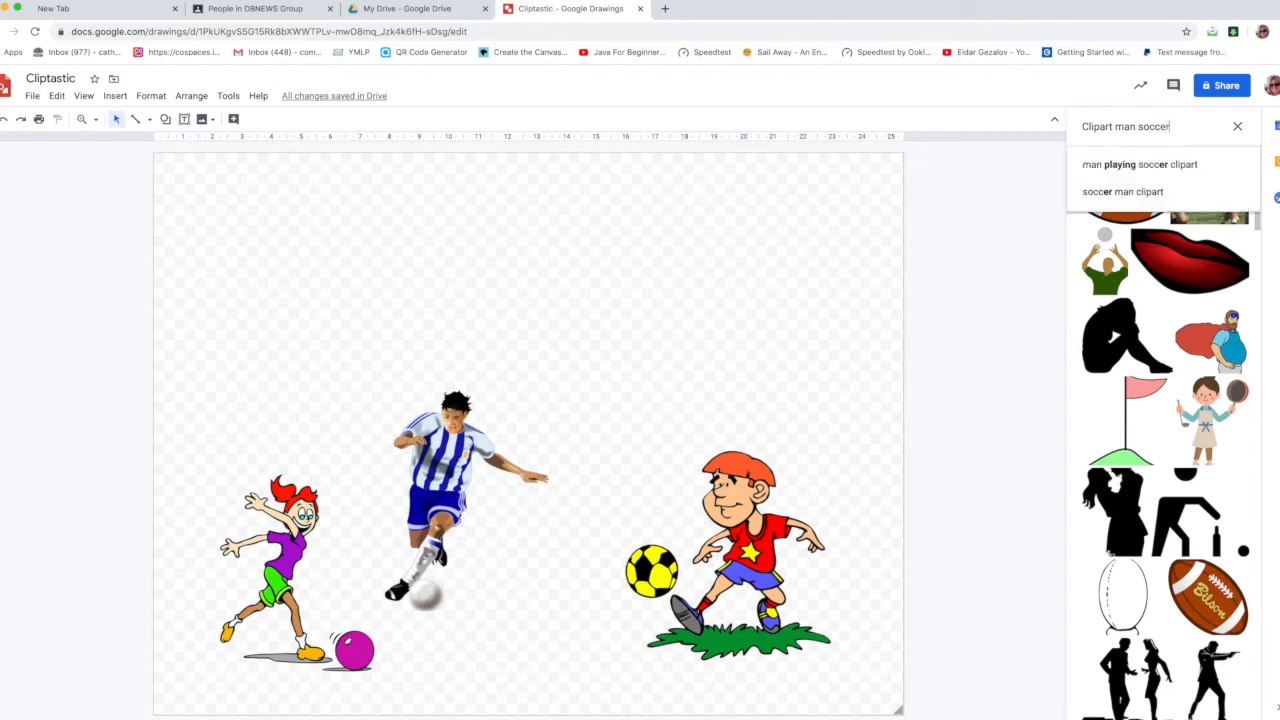
left_click(1138, 166)
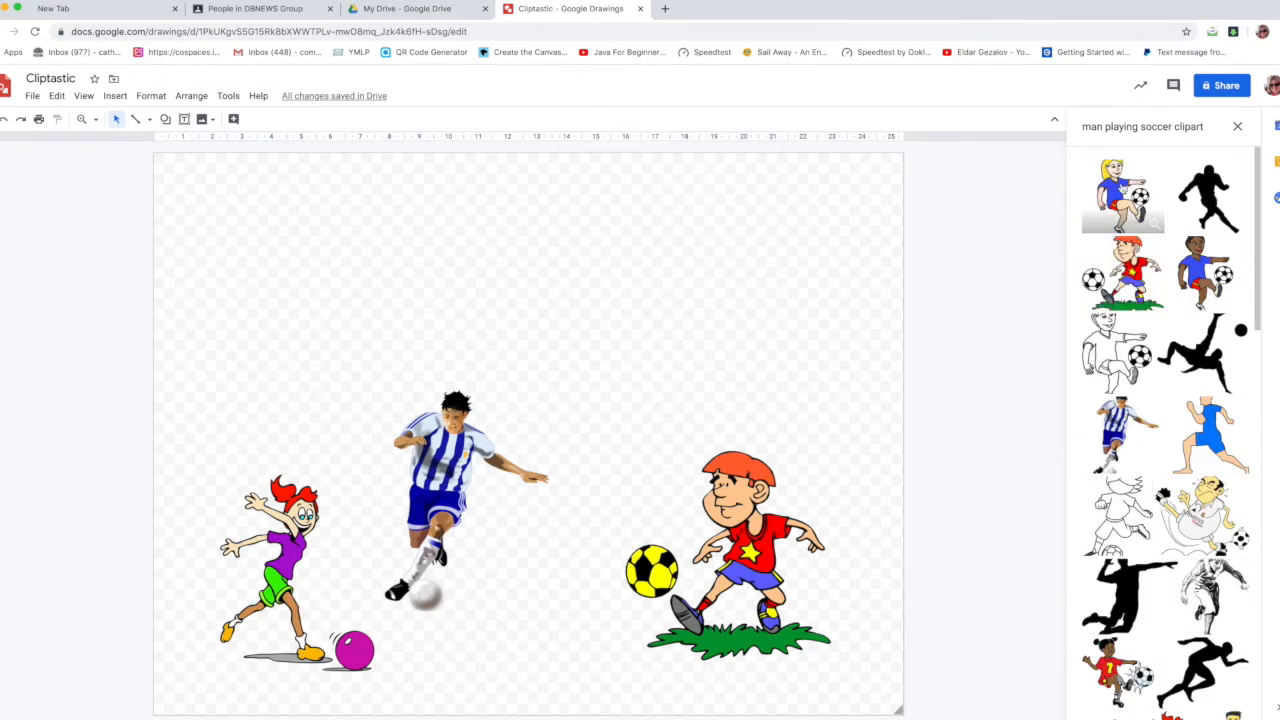
left_click(1122, 195)
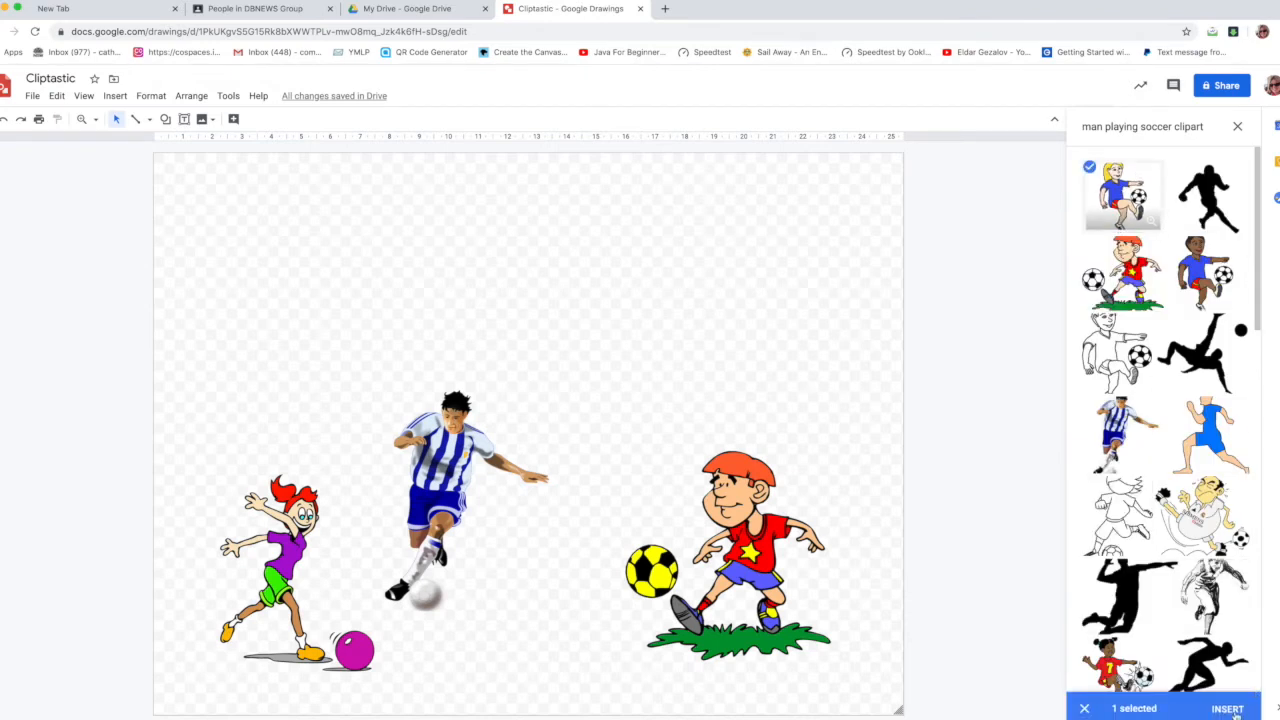
left_click(1227, 709)
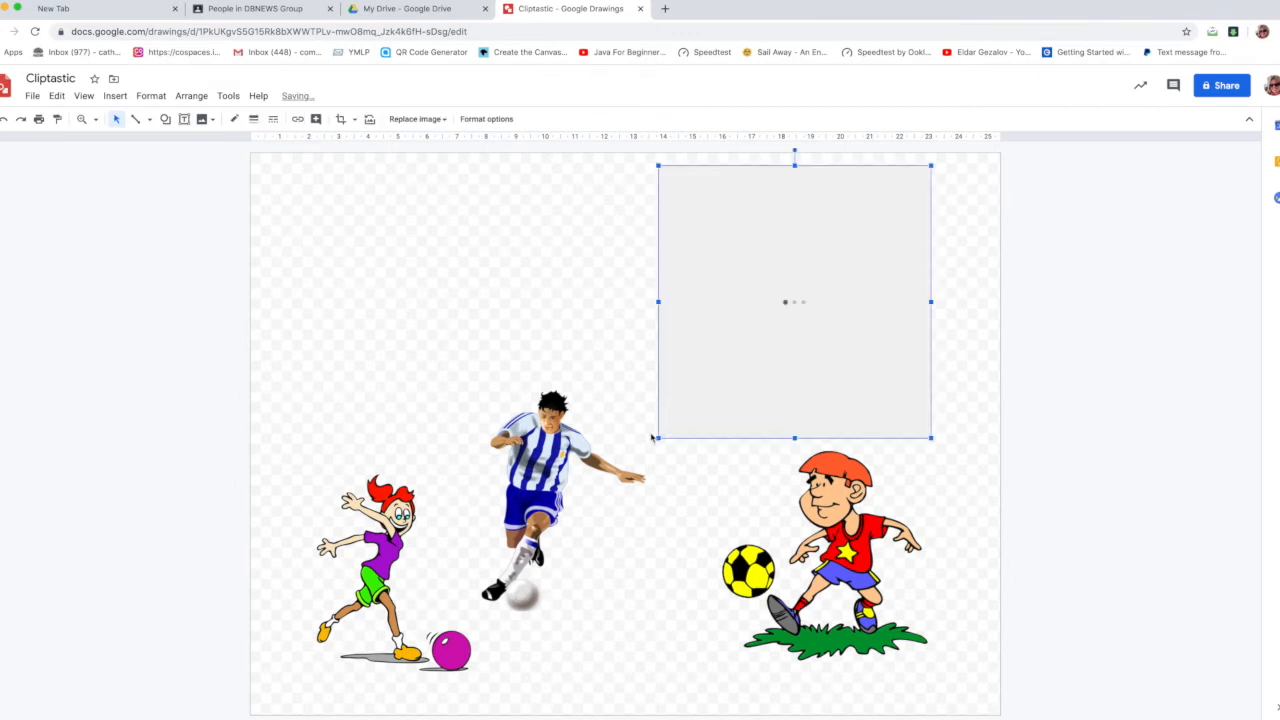
- Shrink and position the blonde girl beside the striped player, undoing an accidental stretch
left_click_drag(714, 414, 648, 573)
left_click_drag(839, 598, 769, 527)
left_click_drag(700, 458, 704, 514)
left_click_drag(545, 449, 522, 440)
left_click(682, 408)
left_click_drag(682, 408, 680, 357)
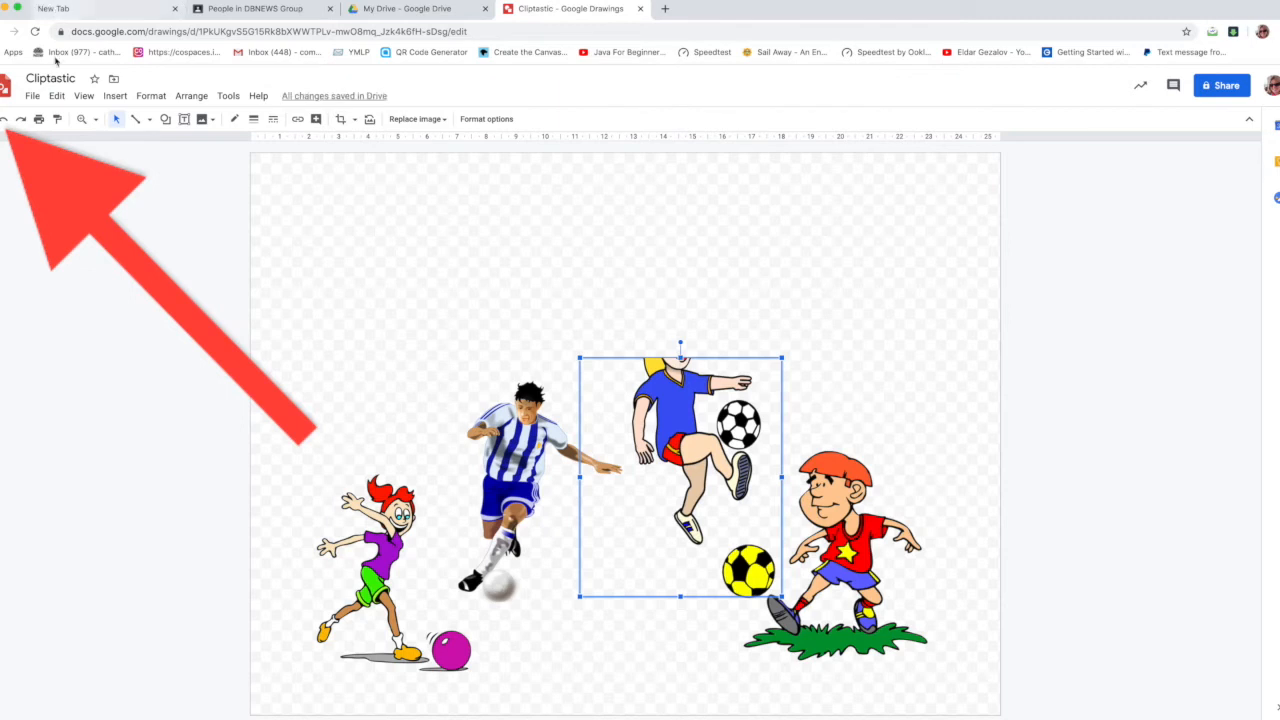
left_click(6, 120)
left_click(6, 120)
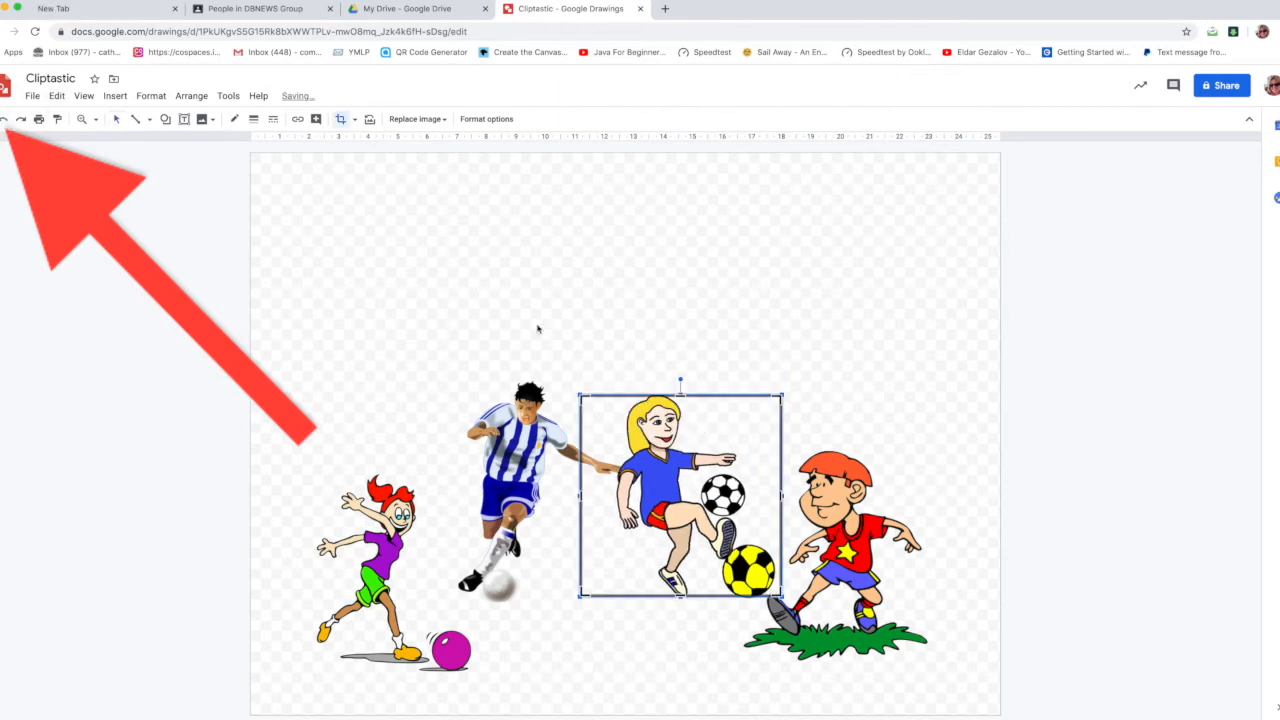
left_click_drag(668, 434, 682, 405)
left_click(488, 355)
- Draw a wide text box across the top and type 'My Cooll Family love playing Soccer'
left_click(186, 121)
left_click_drag(299, 181, 945, 297)
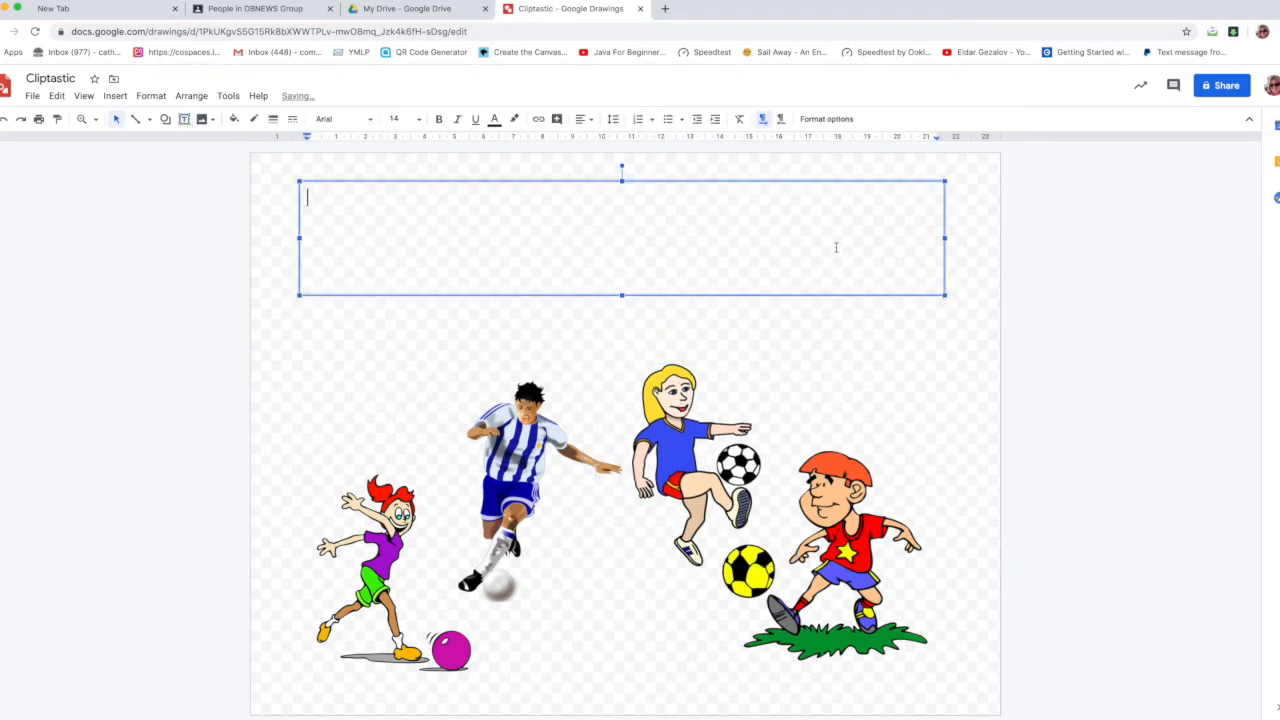
type("My Cooll Family love p")
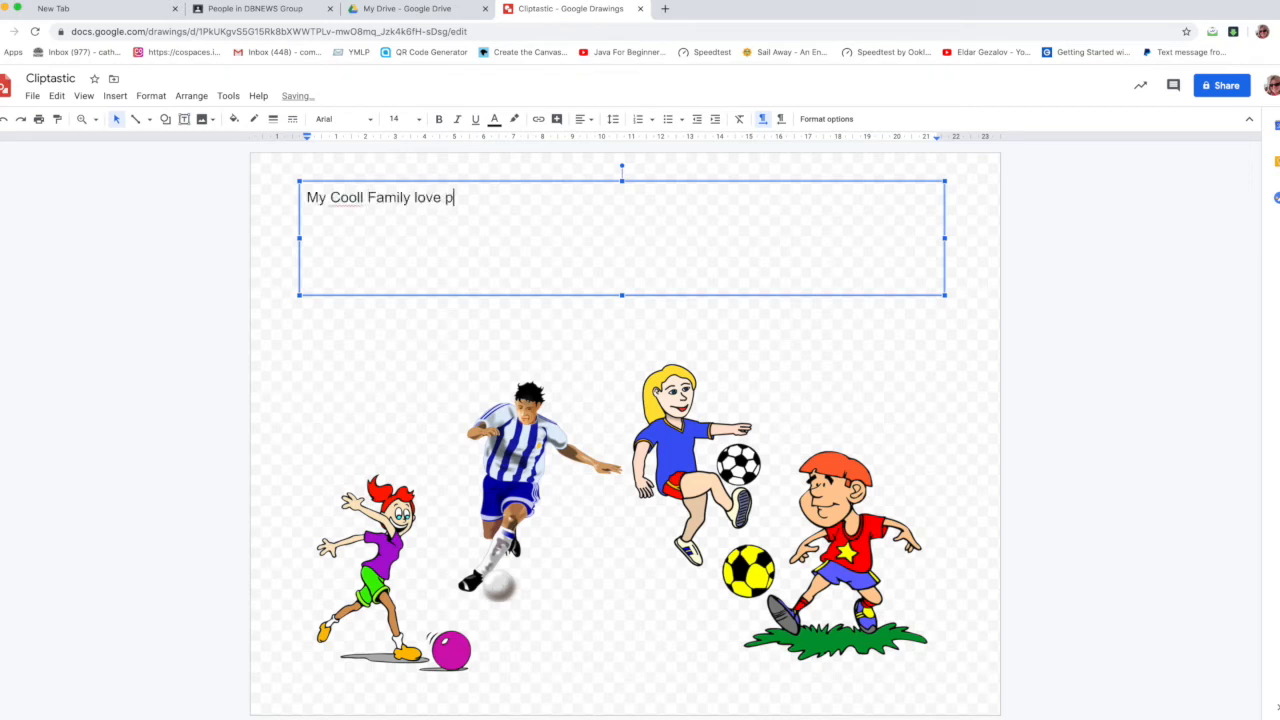
type("laying Soccer")
- Fix the typo and capitals so the title reads 'My Cool Family Love Playing Soccer'
left_click(364, 197)
key("BackSpace")
left_click_drag(538, 197, 294, 197)
left_click(415, 197)
key("BackSpace")
type("L")
left_click(453, 197)
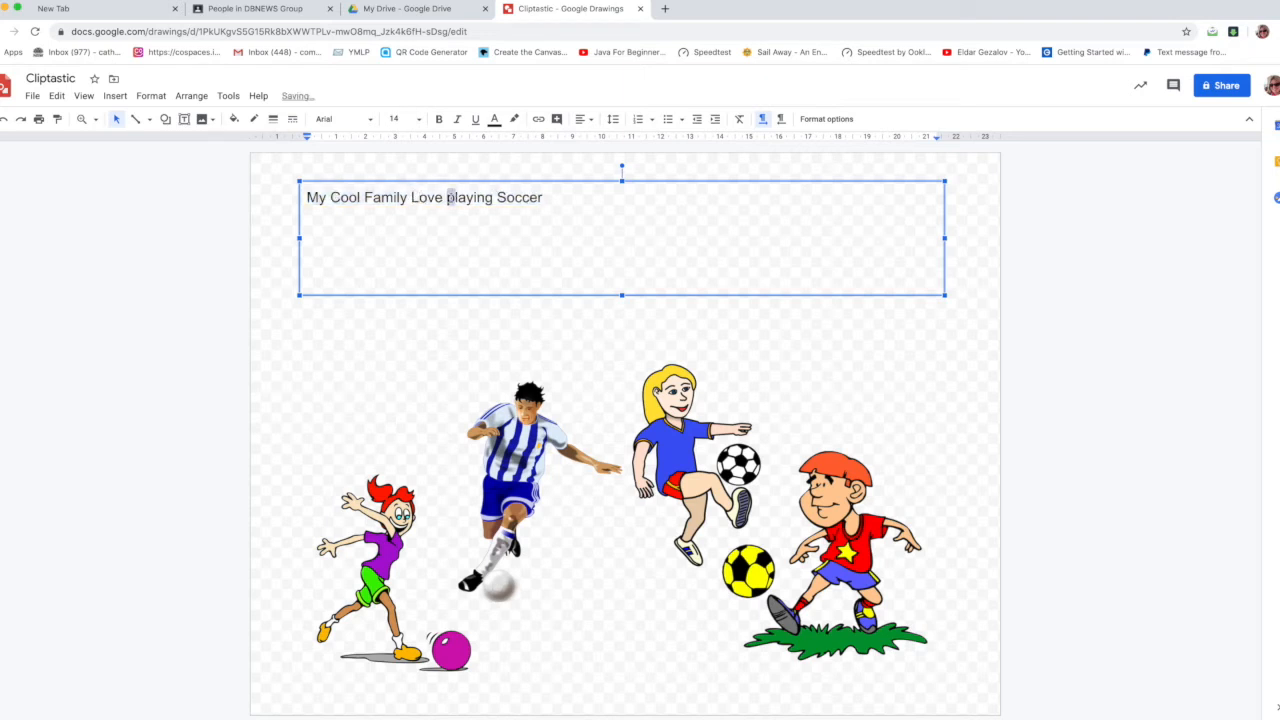
key("BackSpace")
type("P")
left_click_drag(553, 200, 288, 196)
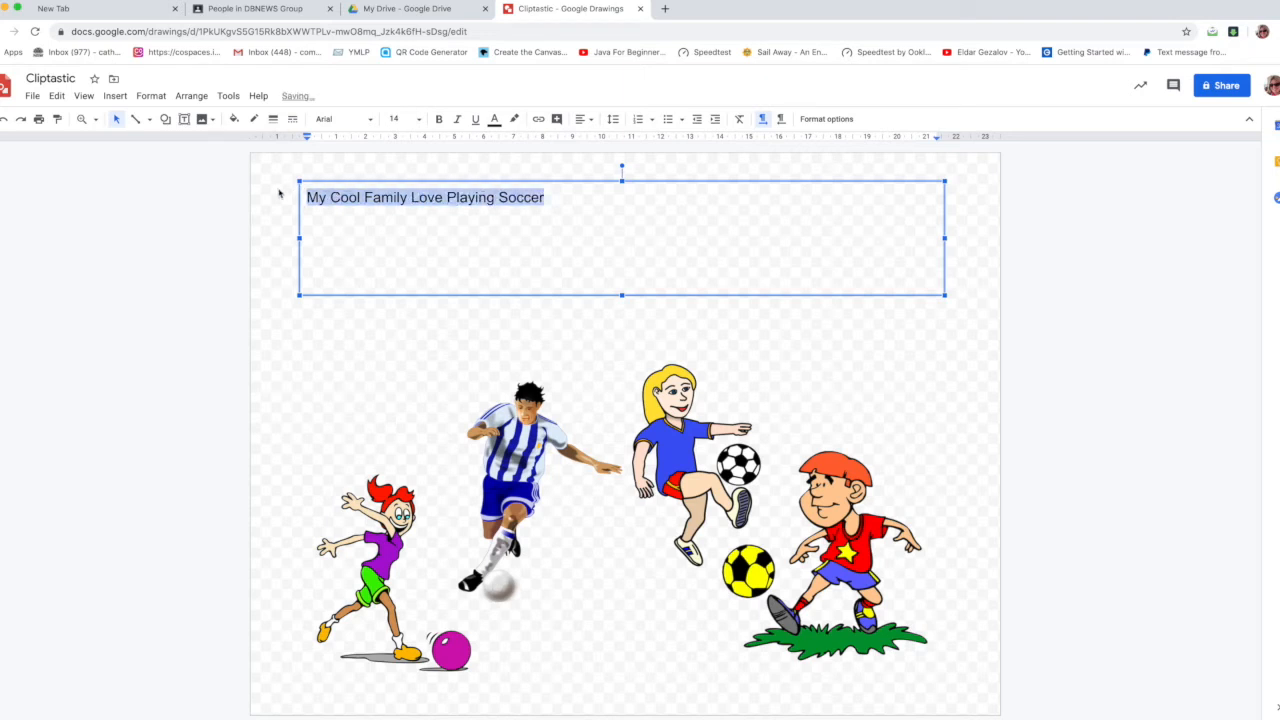
- Centre the title and set it to 30 pt Luckiest Guy in red
left_click(584, 119)
left_click(602, 141)
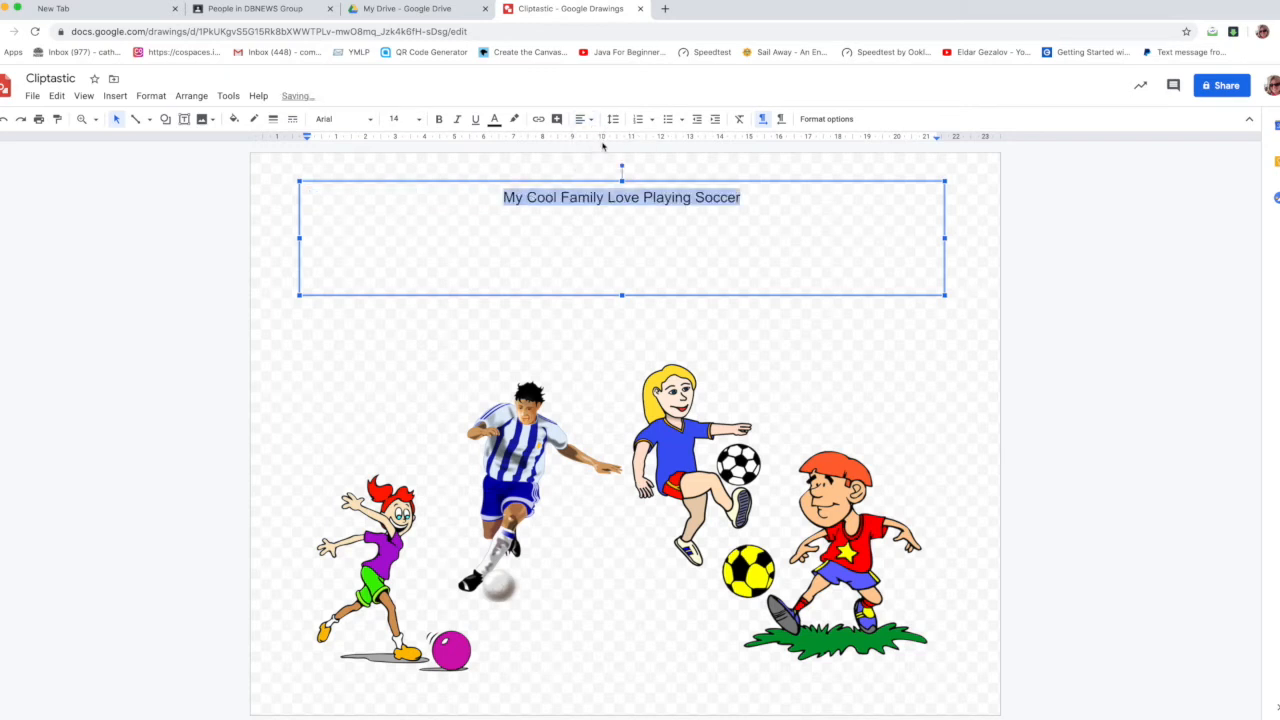
left_click(414, 119)
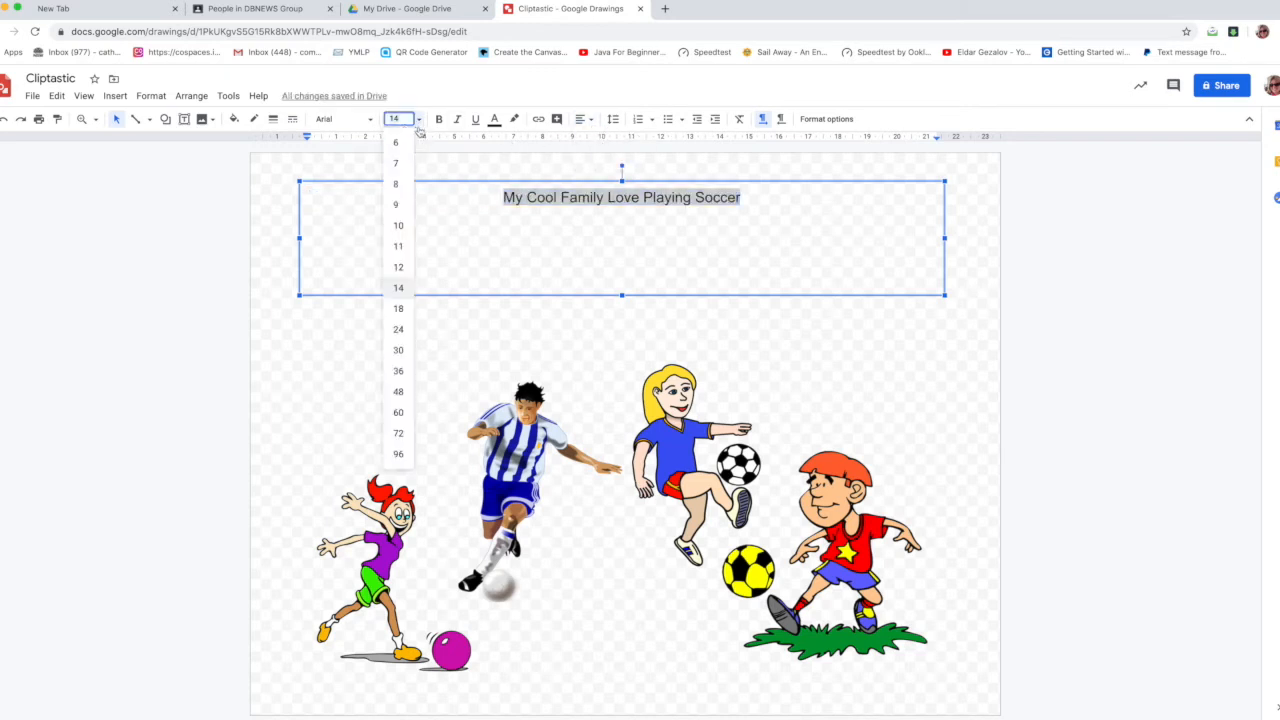
left_click(406, 357)
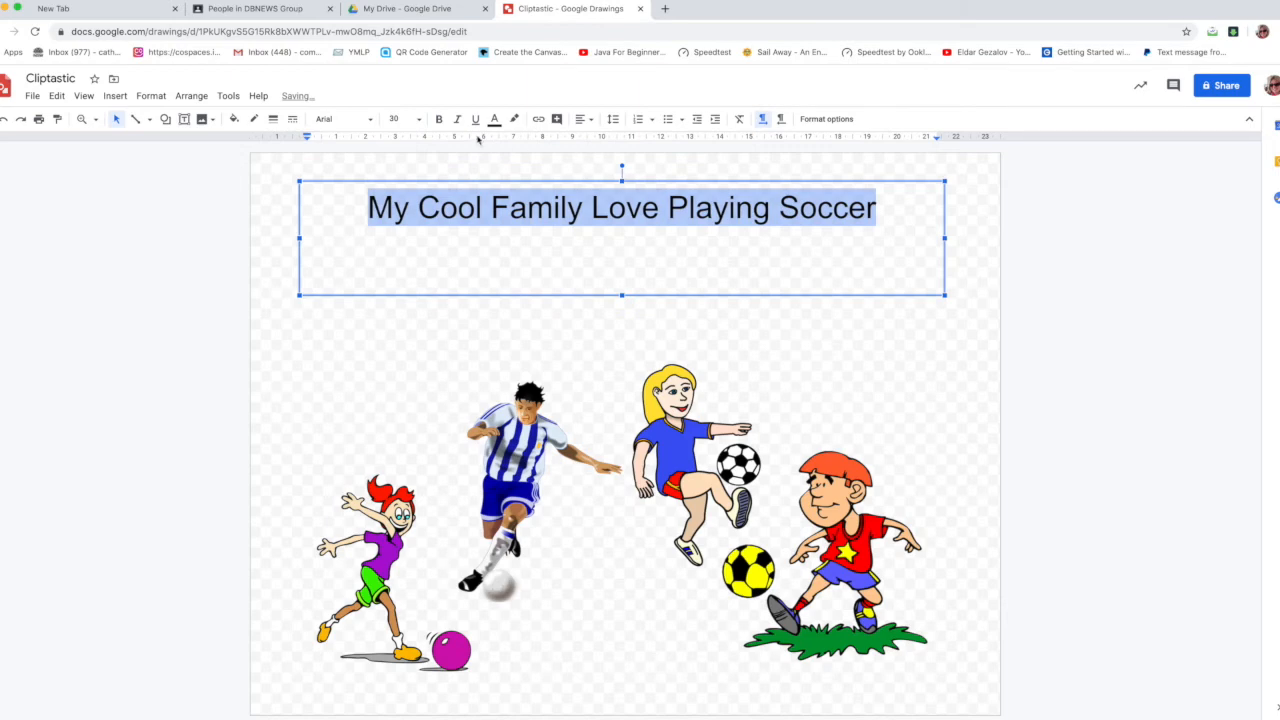
left_click(370, 119)
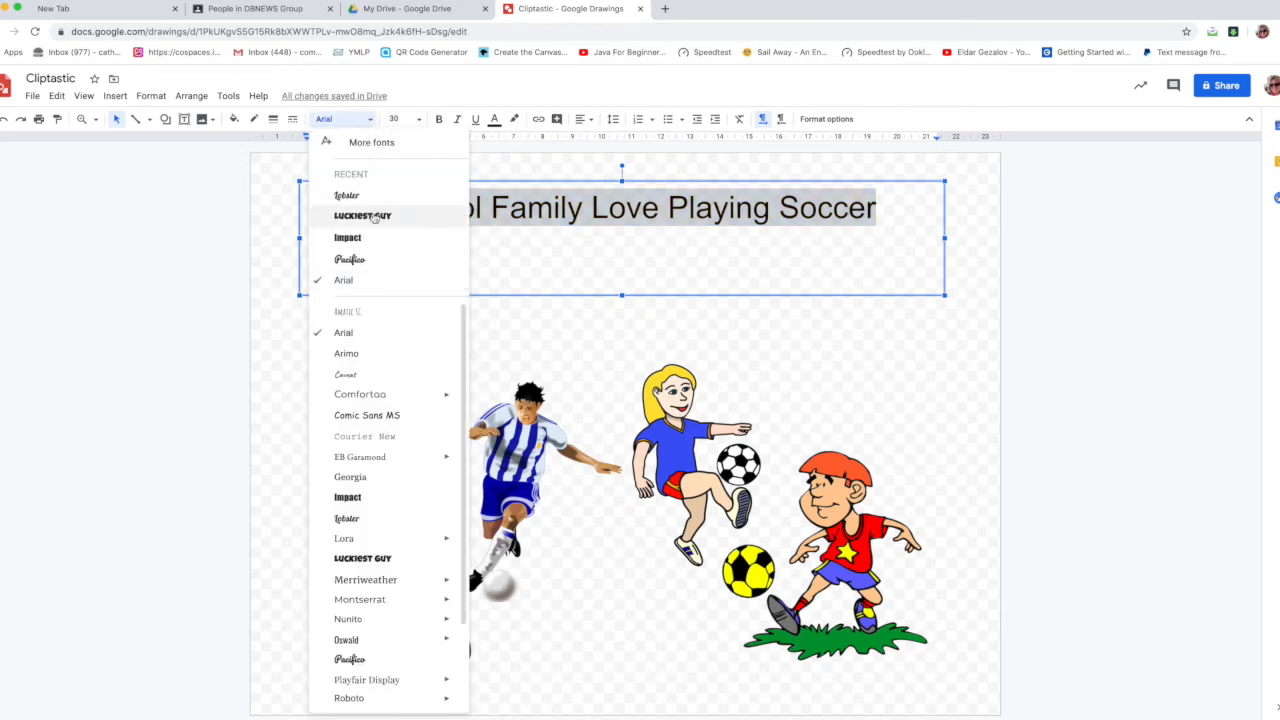
left_click(370, 212)
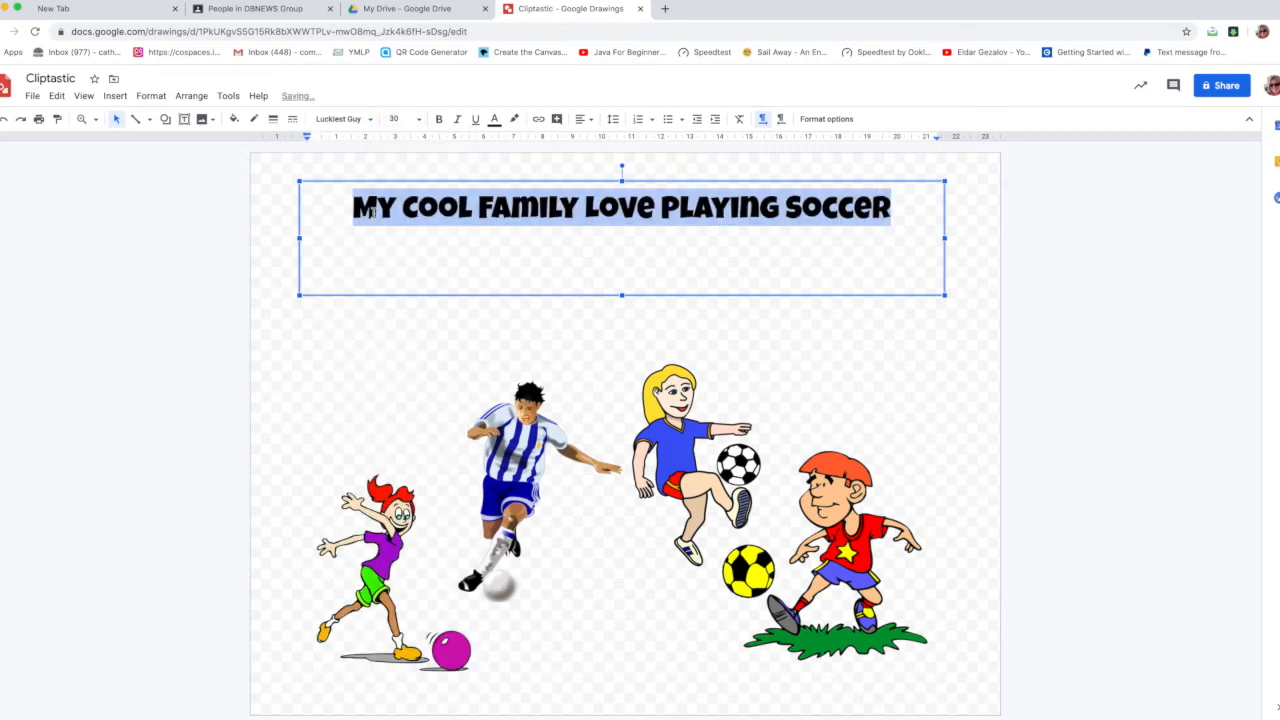
left_click(494, 119)
left_click(513, 160)
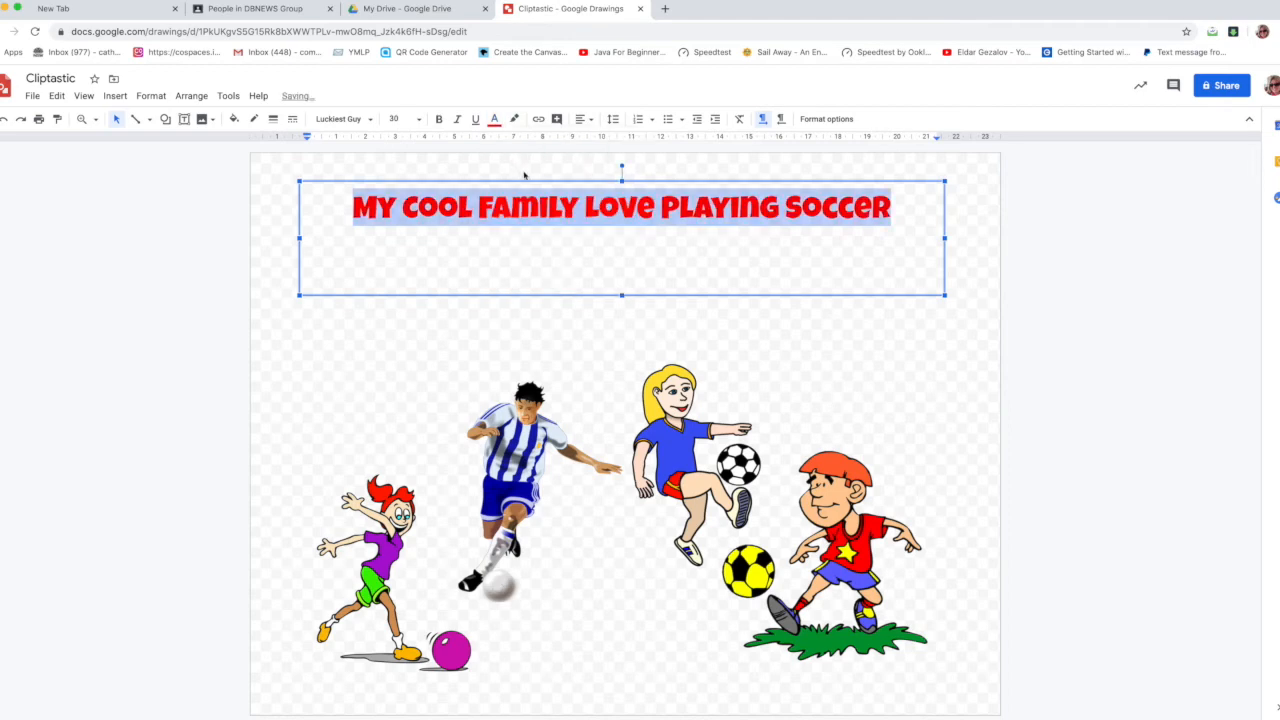
- Colour the word 'Love' in the title purple
left_click(619, 245)
left_click_drag(655, 207, 585, 207)
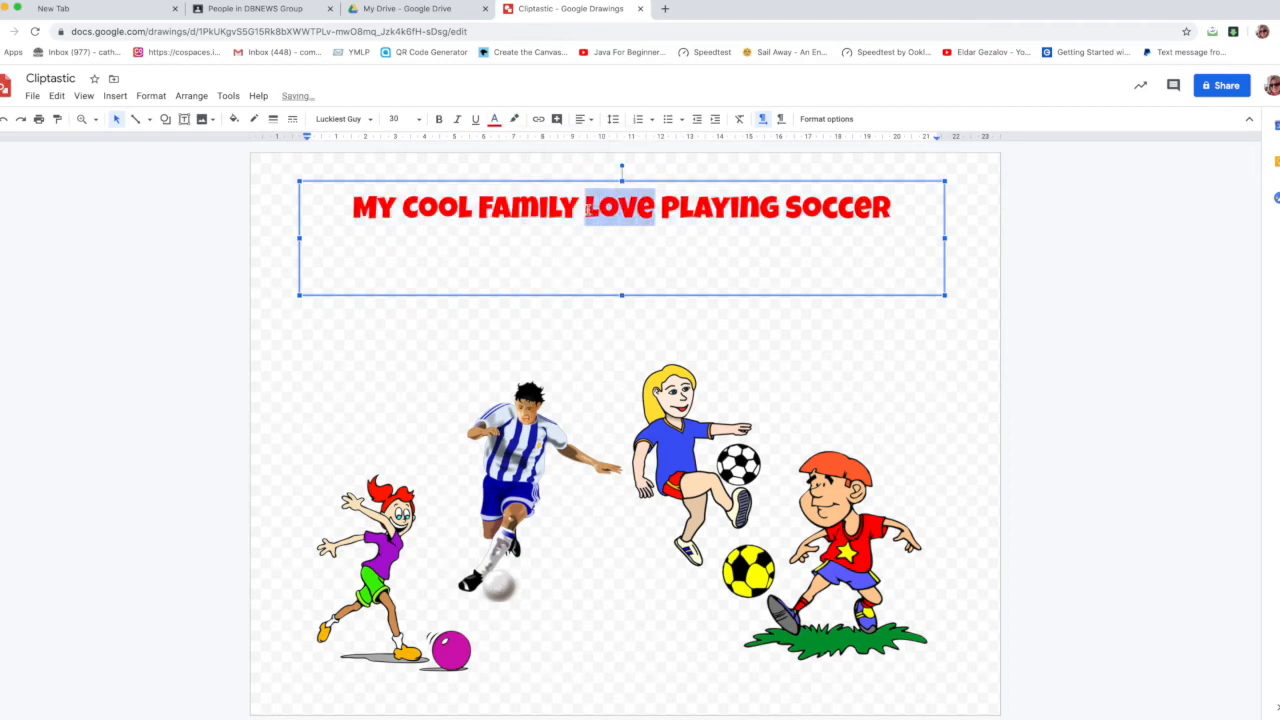
left_click(494, 119)
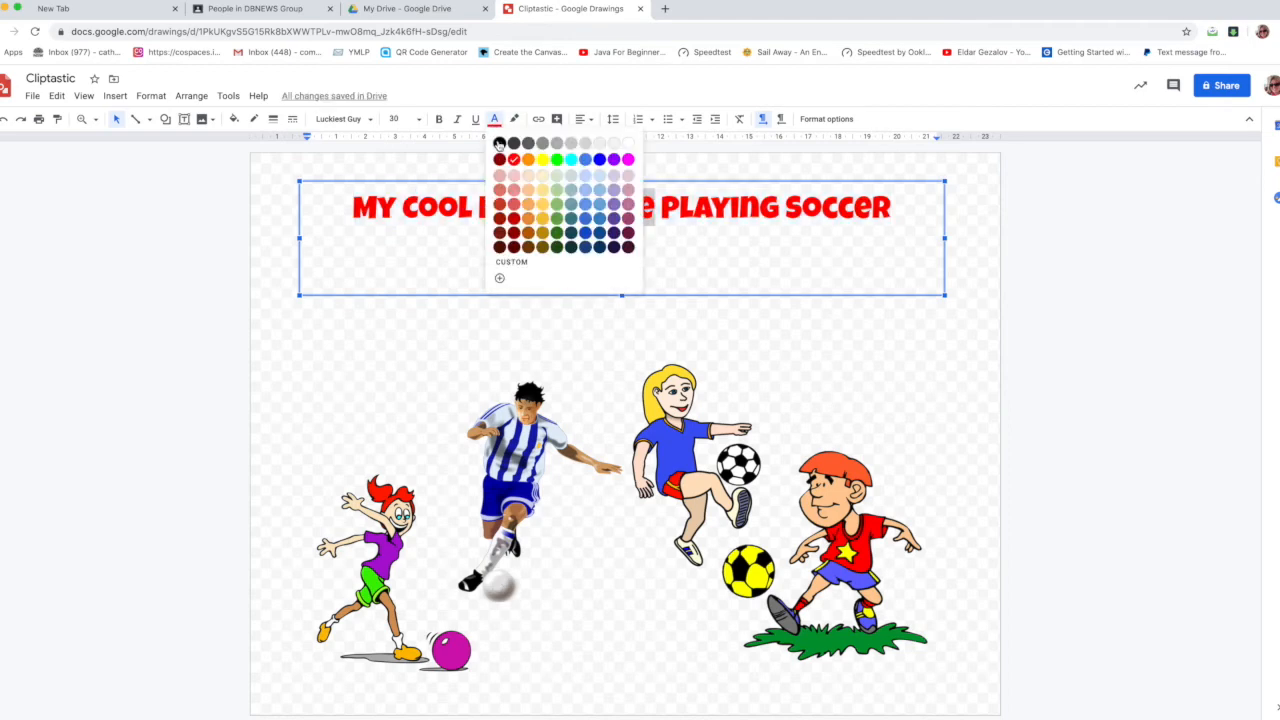
left_click(613, 160)
left_click(680, 207)
- Shrink the title box and add a byline with the author's name and class 2Z below it
left_click_drag(624, 296, 624, 243)
left_click(184, 119)
left_click_drag(706, 253, 955, 292)
type("Cath")
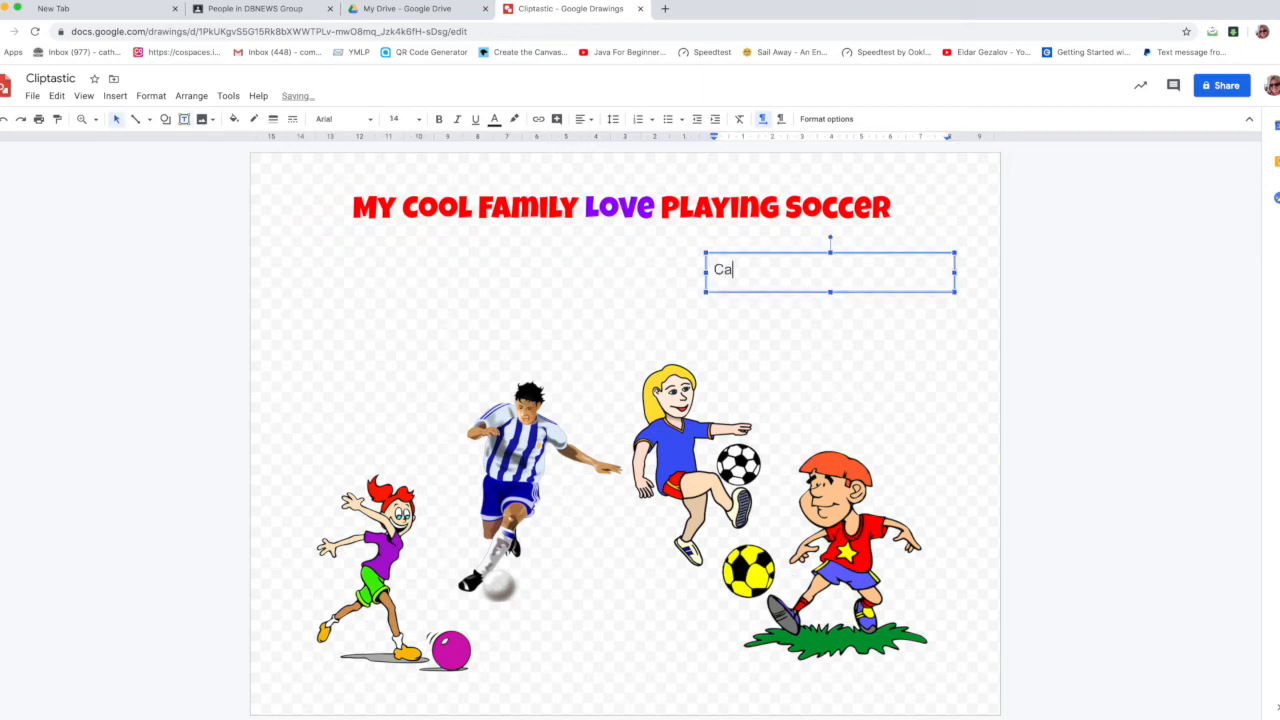
key("BackSpace")
key("BackSpace")
key("BackSpace")
key("BackSpace")
type("By Cathy Brown 2")
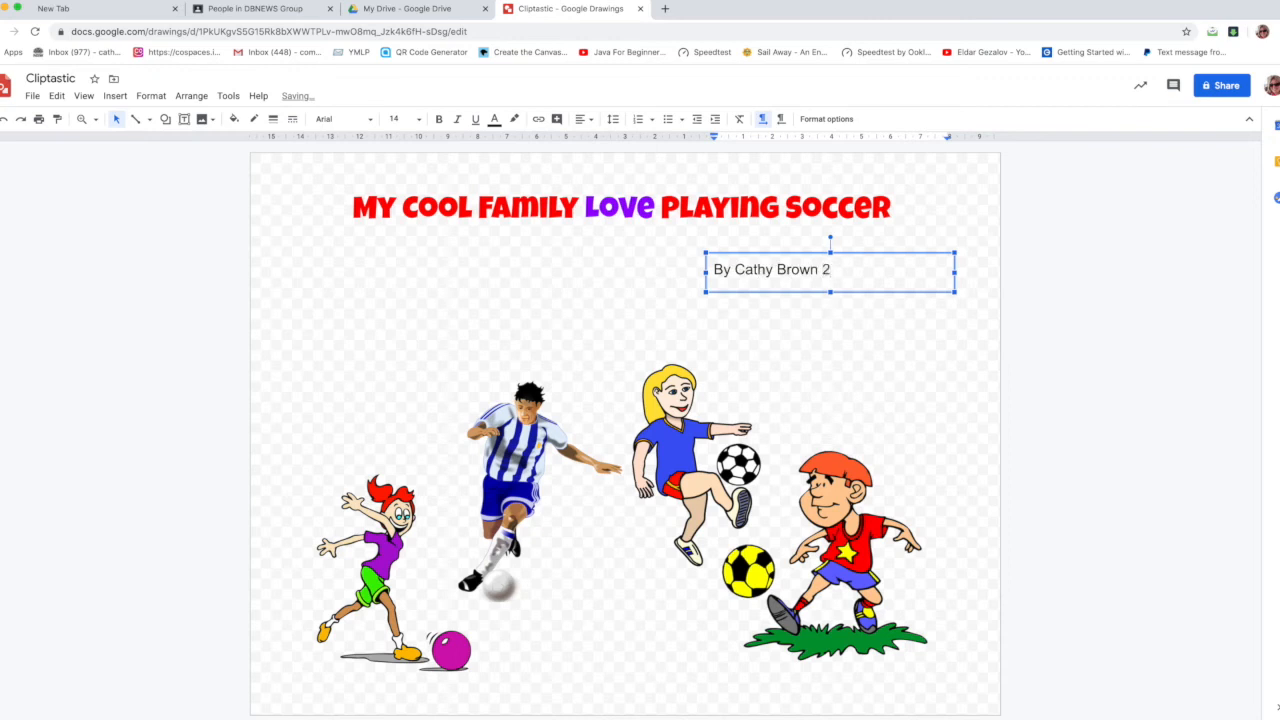
type("Z")
- Add text labels 'Me' above the red-haired girl and 'Dad' above the striped player
left_click_drag(324, 407, 446, 469)
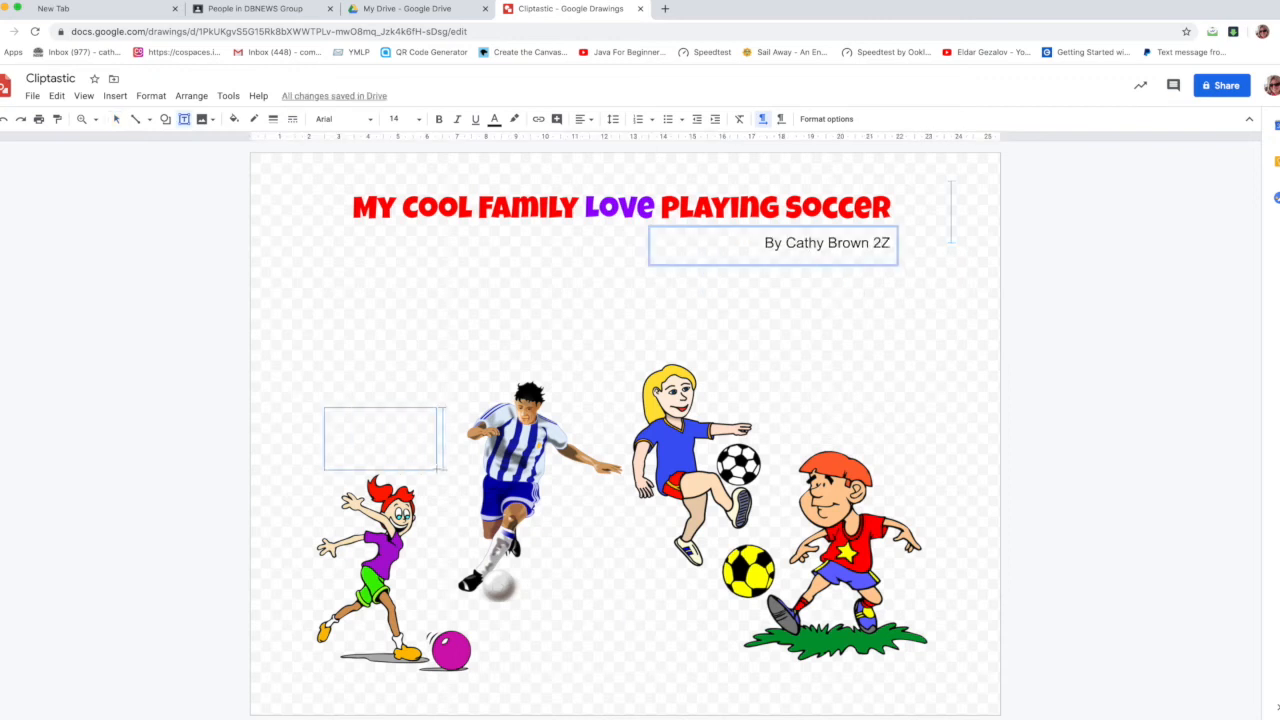
type("Me")
left_click(471, 337)
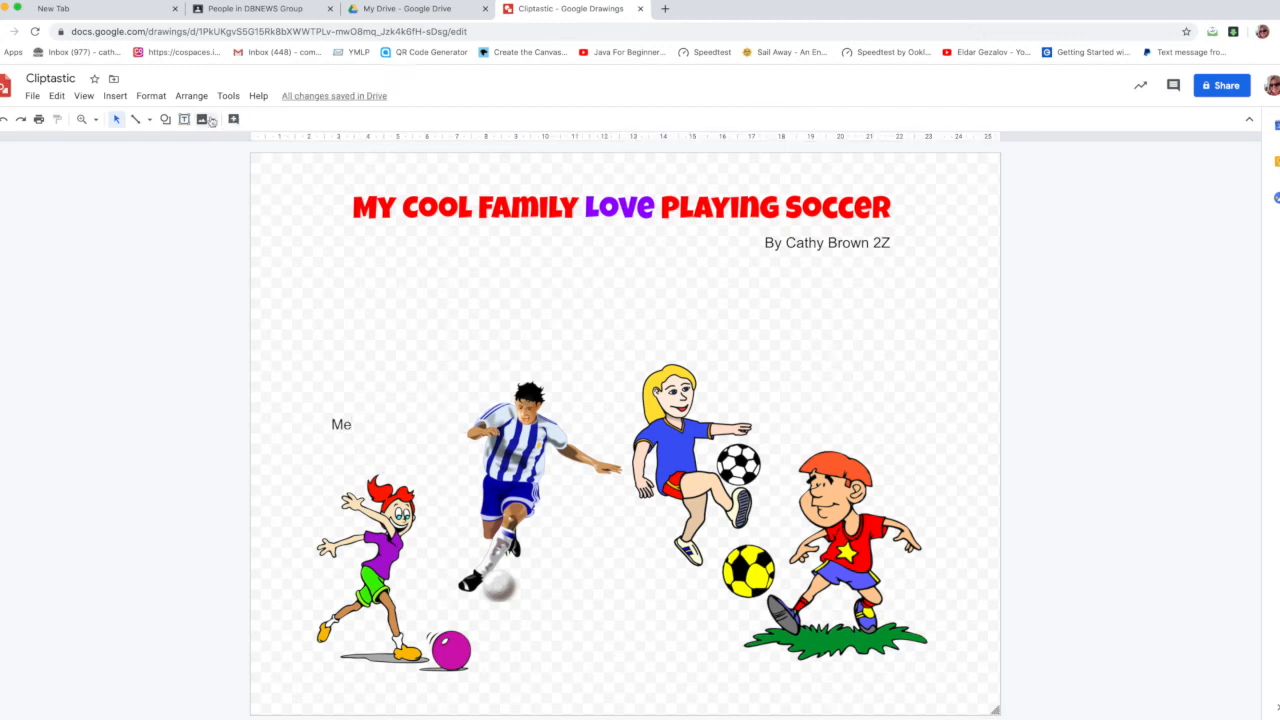
left_click(184, 119)
left_click_drag(470, 335, 593, 374)
type("Dad")
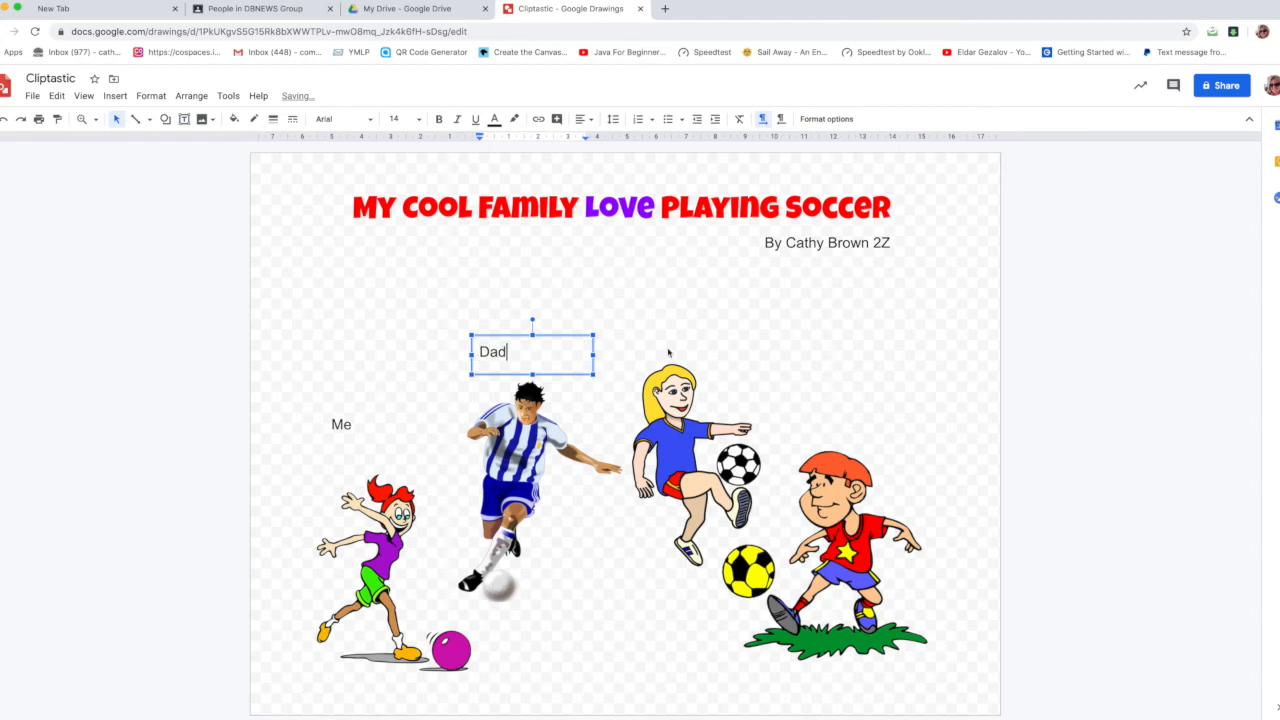
left_click(341, 424)
- Add labels 'Mum' above the blonde girl and 'My Brother' above the red-shirted boy
left_click(184, 119)
left_click_drag(610, 320, 743, 360)
type("Mu")
left_click(836, 427)
left_click(184, 119)
left_click_drag(791, 415, 905, 445)
type("My brother")
left_click_drag(832, 430, 823, 430)
type("B")
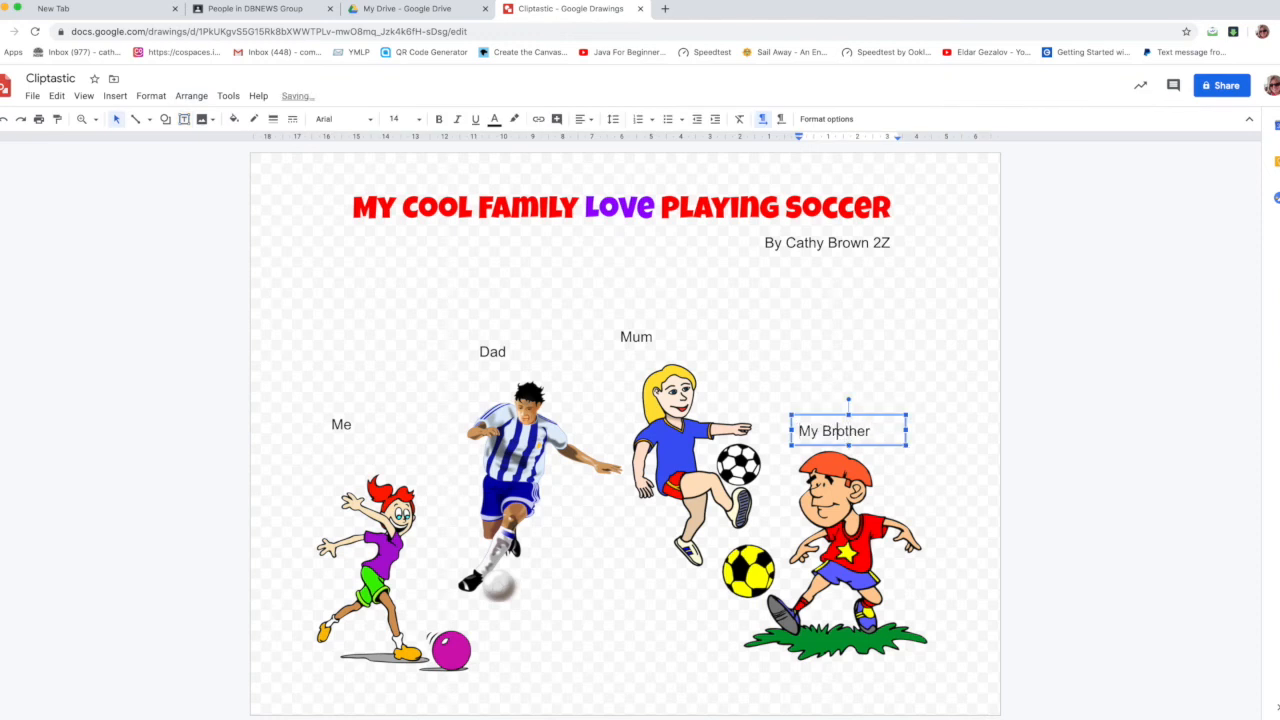
left_click(826, 376)
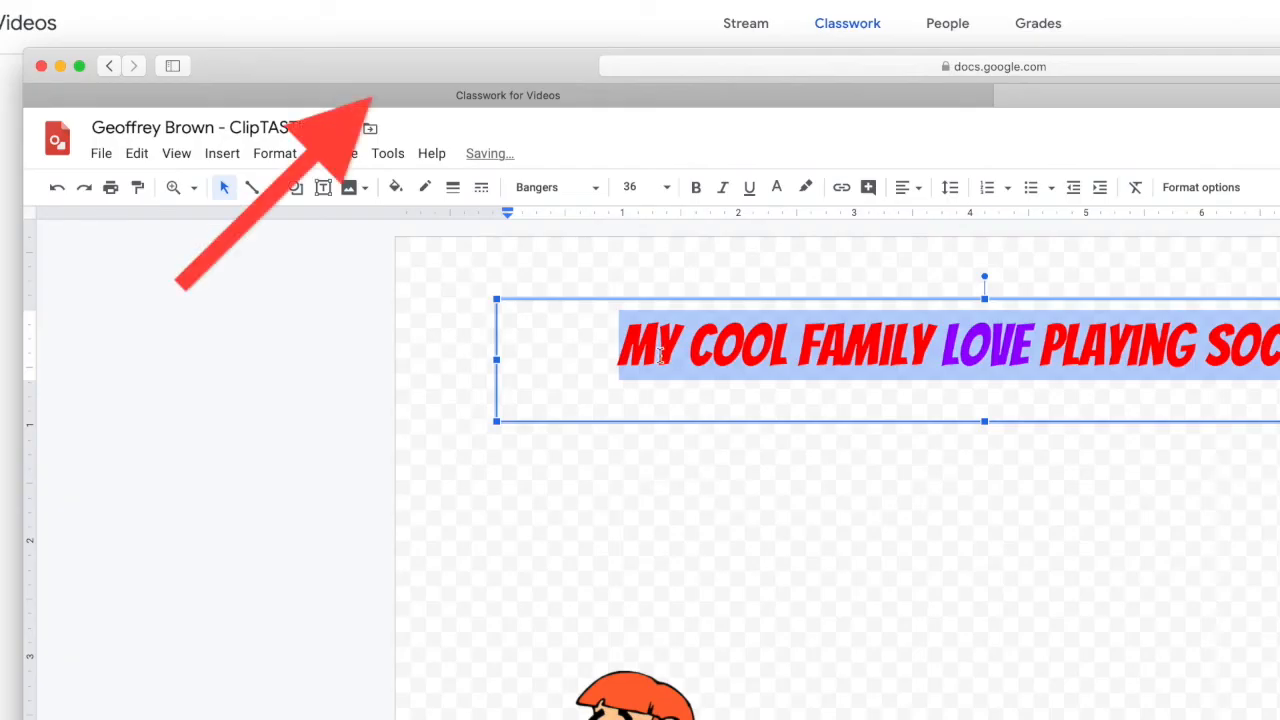
- Return to the ClipTASTIC assignment in Classroom and bring up the Turn in confirmation
left_click(714, 257)
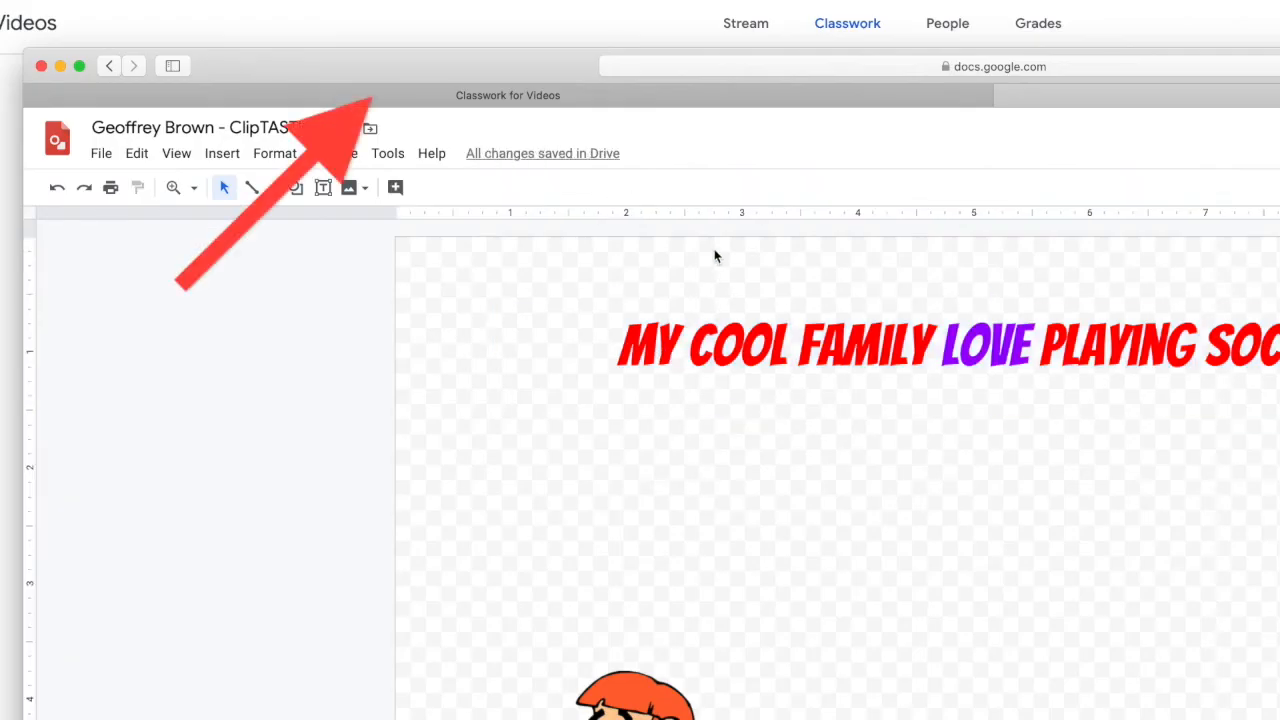
left_click(488, 95)
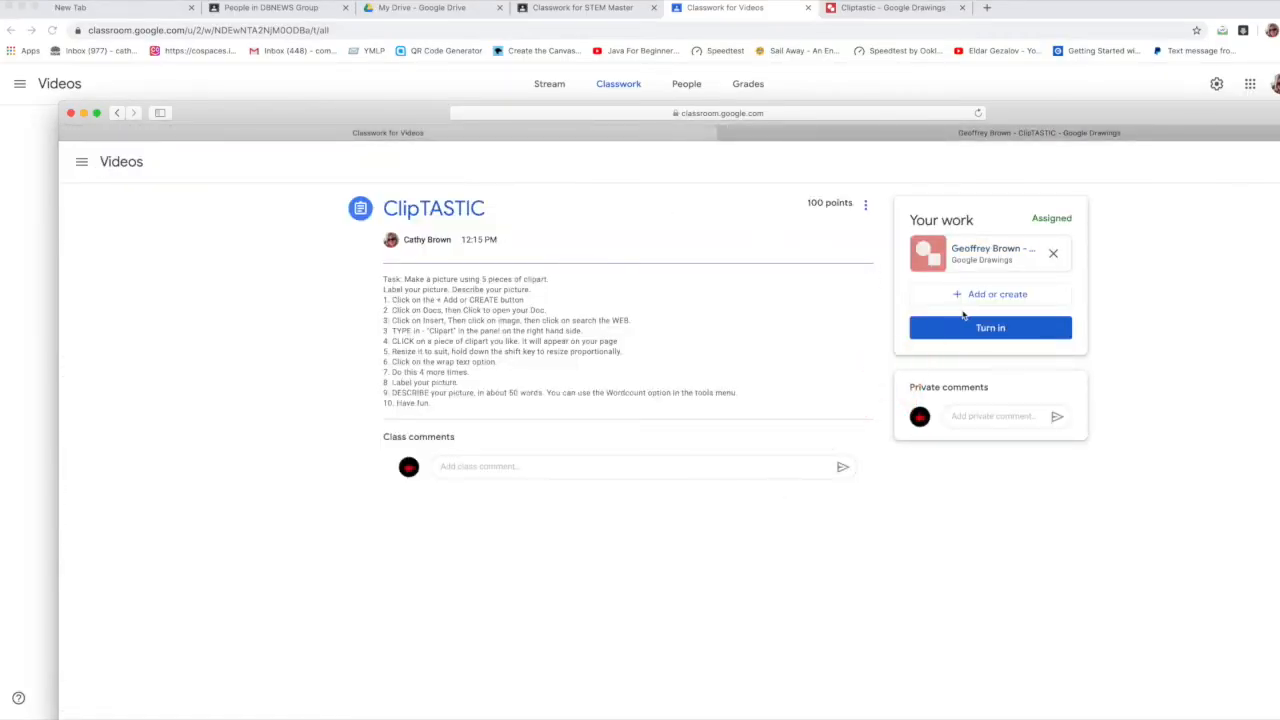
left_click(966, 330)
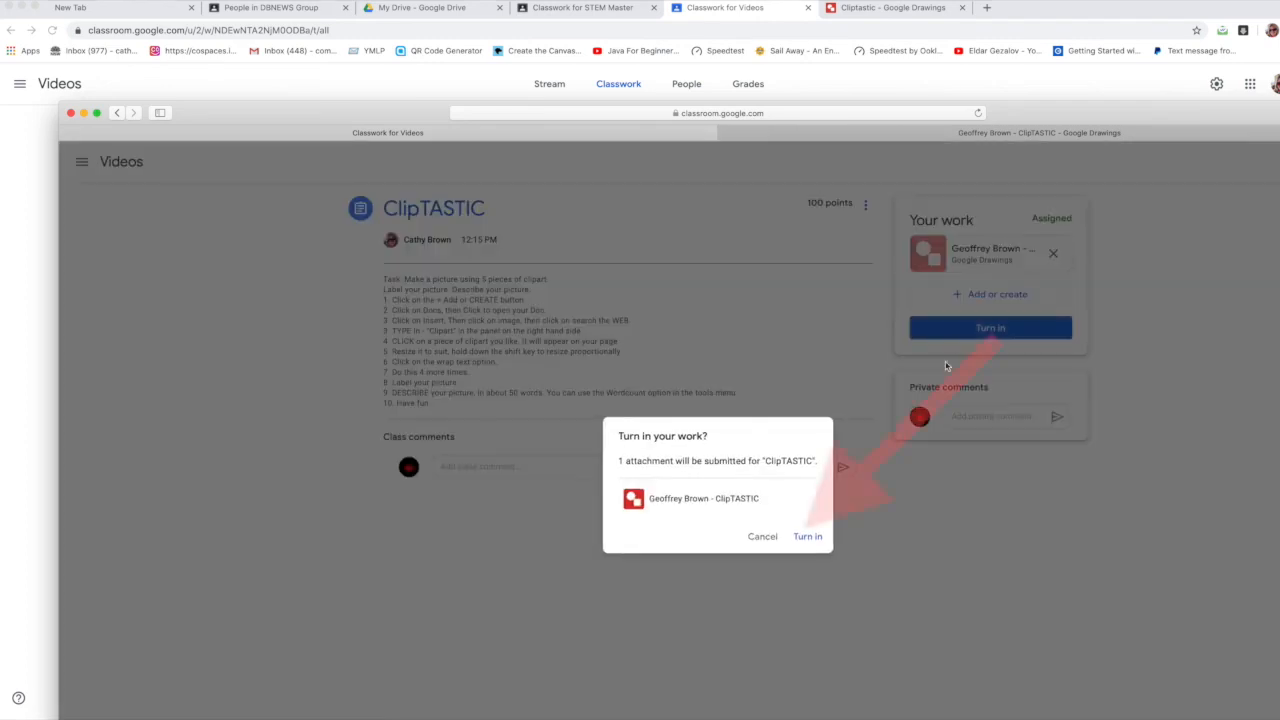